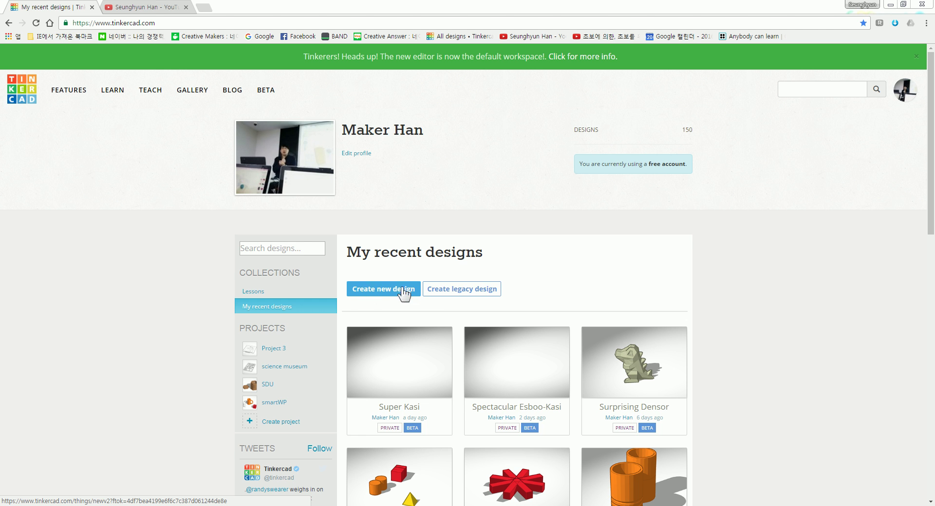
Step: Create a legacy design and go back to the list of recent designs
{"action": "left_click", "coordinate": [456, 291]}
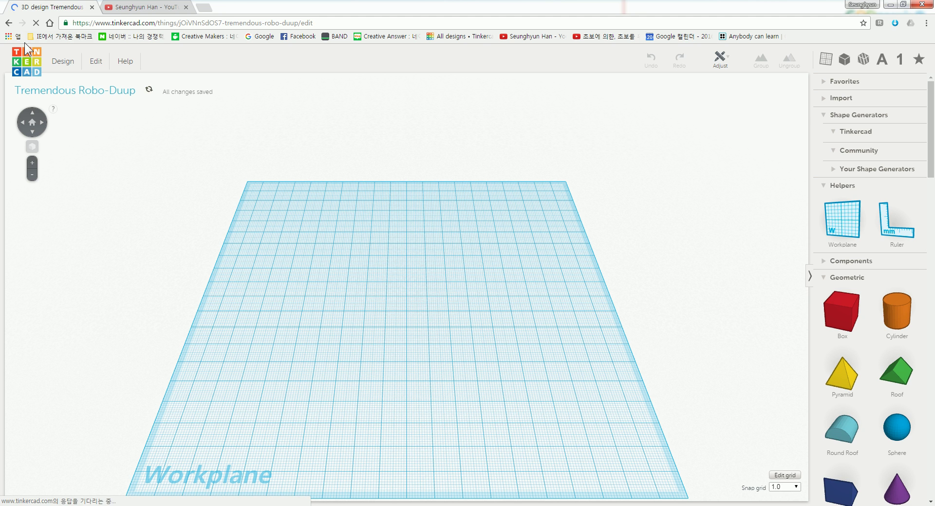
{"action": "left_click", "coordinate": [28, 67]}
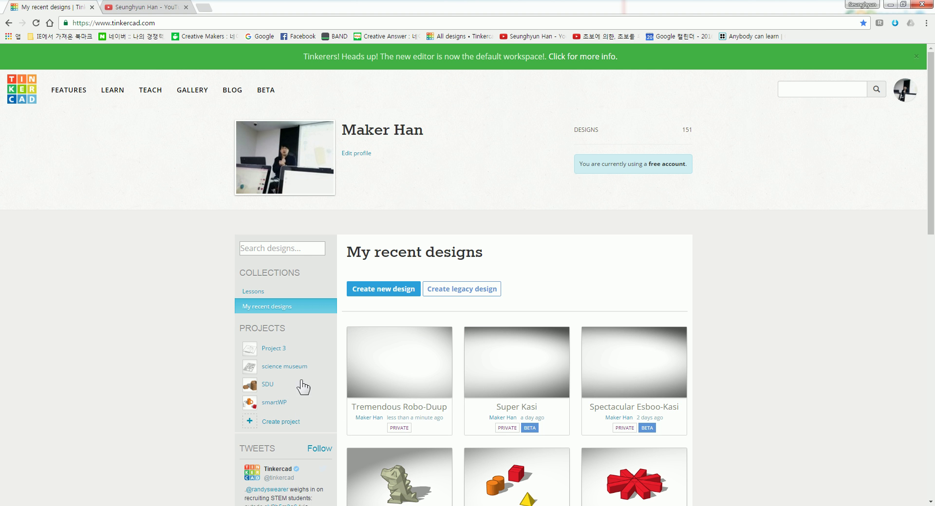
Step: Delete the Tremendous Robo-Duup design from the recent designs and confirm the deletion
{"action": "mouse_move", "coordinate": [388, 386]}
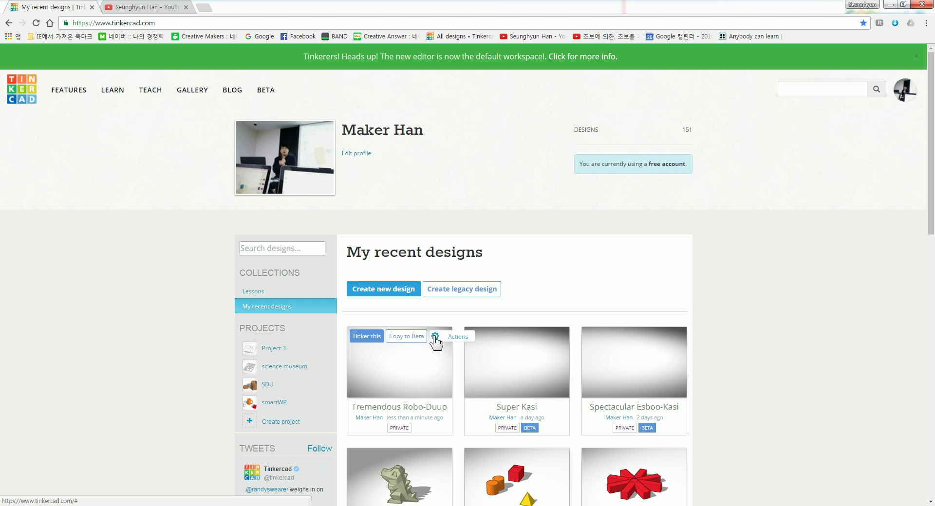
{"action": "left_click", "coordinate": [434, 338]}
{"action": "left_click", "coordinate": [446, 388]}
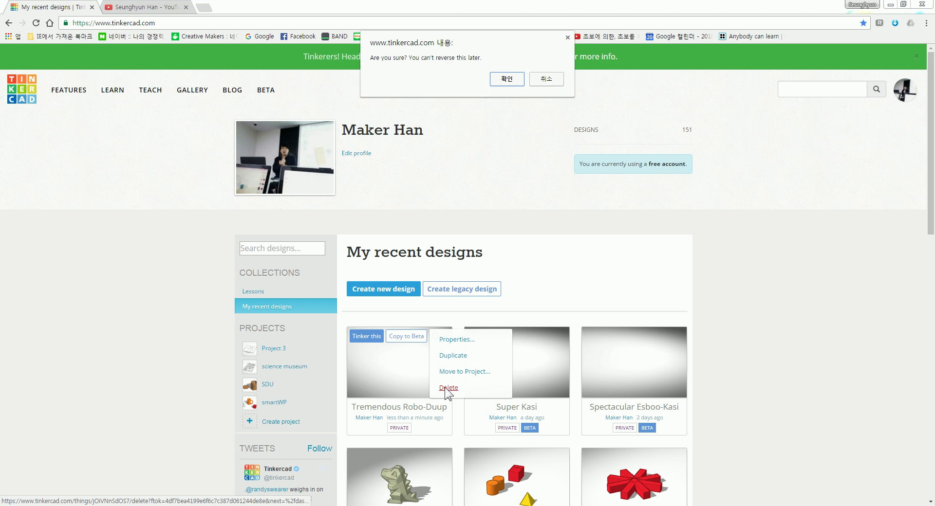
{"action": "left_click", "coordinate": [507, 78]}
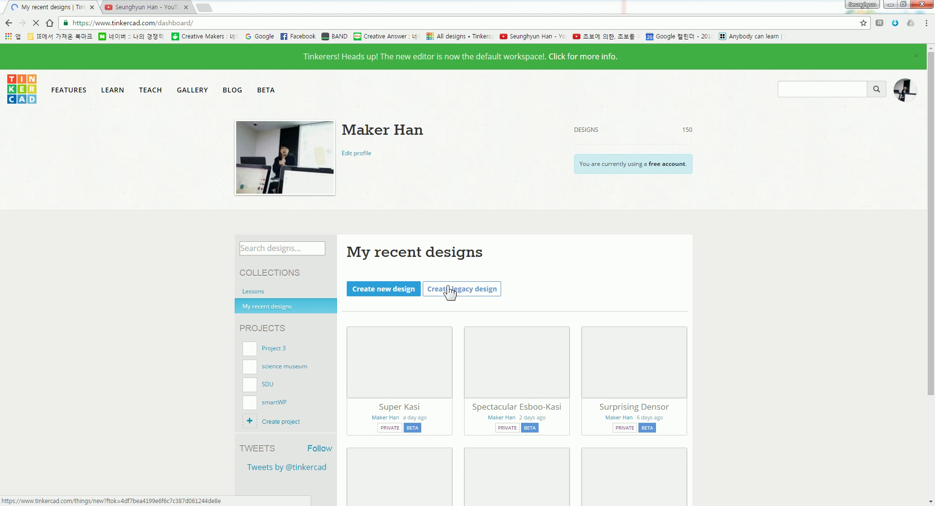
Step: Create a new design in the new editor
{"action": "left_click", "coordinate": [380, 288]}
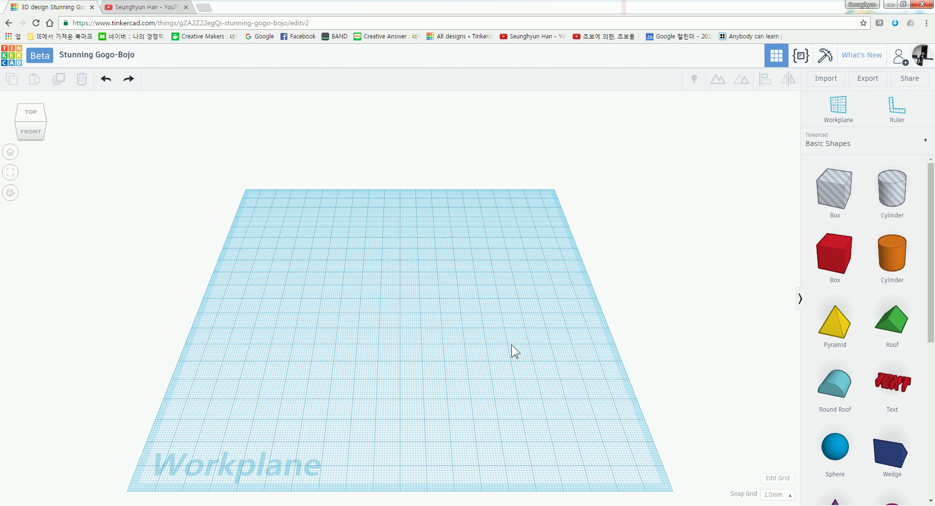
Step: Examine the empty workplane from several angles and zoom levels, including the top and front views, and restore the home view
{"action": "right_click_drag", "start_coordinate": [493, 347], "coordinate": [413, 226]}
{"action": "scroll", "coordinate": [411, 227], "scroll_direction": "up", "scroll_amount": 5}
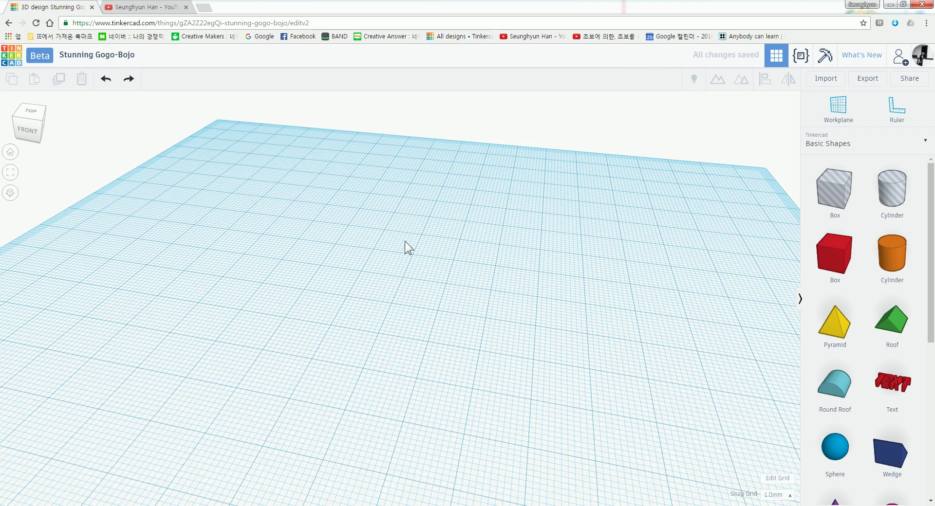
{"action": "scroll", "coordinate": [405, 241], "scroll_direction": "down", "scroll_amount": 5}
{"action": "scroll", "coordinate": [405, 241], "scroll_direction": "up", "scroll_amount": 3}
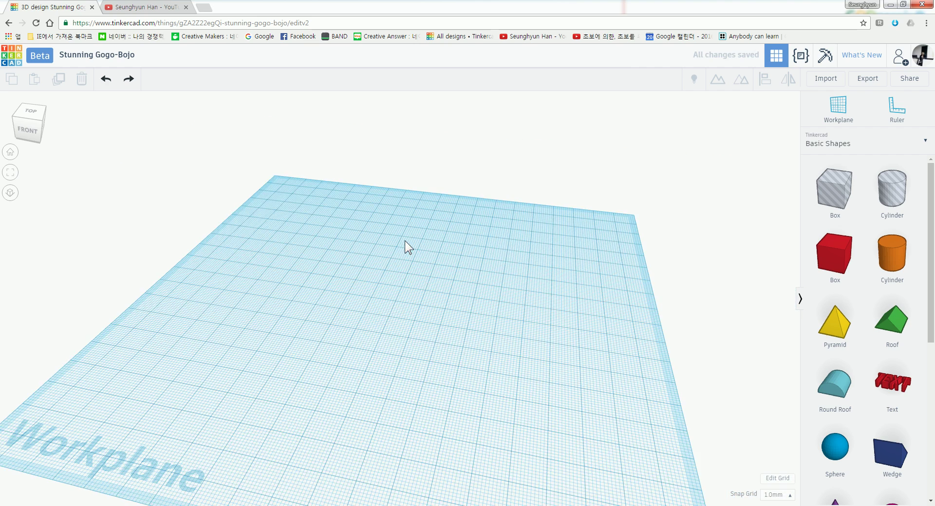
{"action": "scroll", "coordinate": [404, 240], "scroll_direction": "down", "scroll_amount": 4}
{"action": "scroll", "coordinate": [405, 241], "scroll_direction": "up", "scroll_amount": 4}
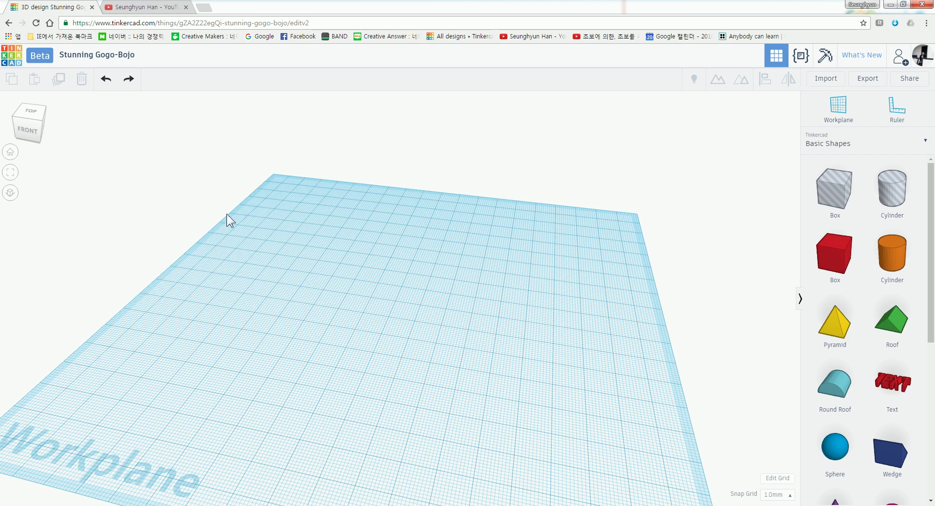
{"action": "left_click_drag", "start_coordinate": [22, 119], "coordinate": [49, 156]}
{"action": "left_click", "coordinate": [26, 129]}
{"action": "left_click", "coordinate": [30, 102]}
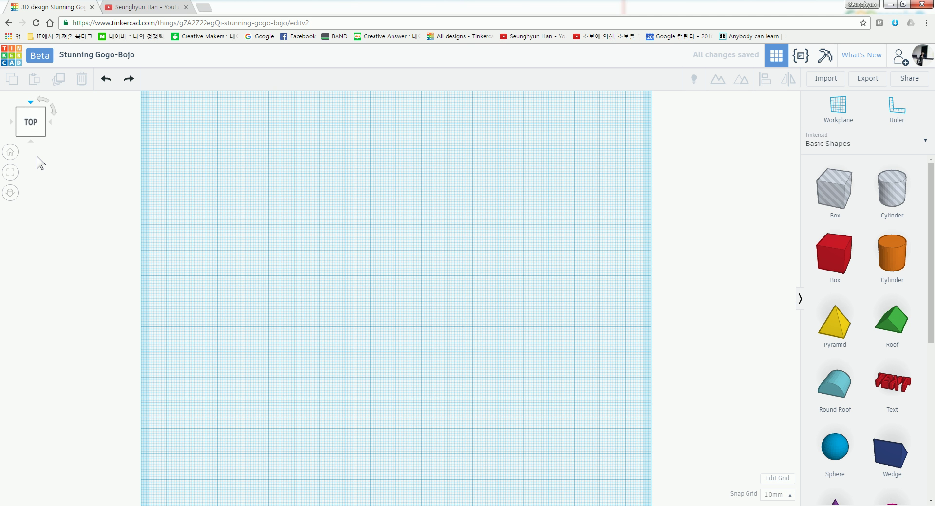
{"action": "left_click", "coordinate": [29, 142]}
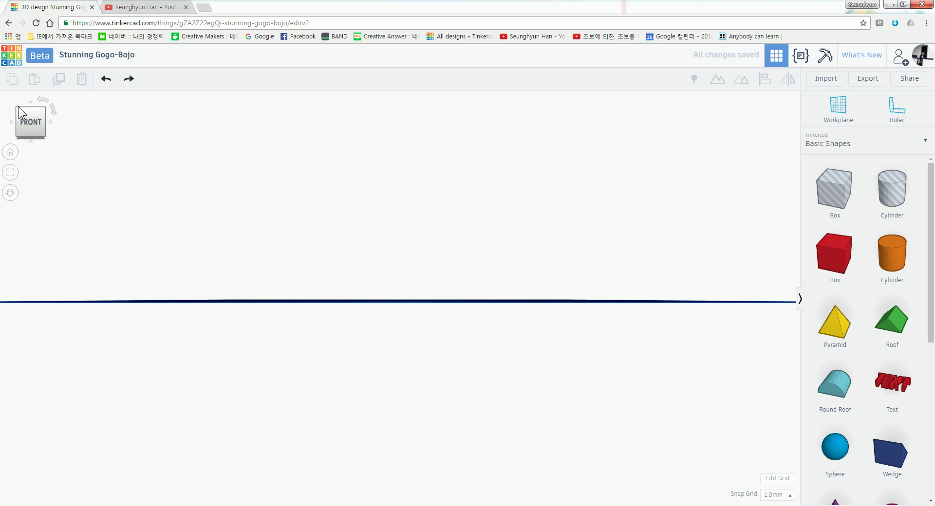
{"action": "left_click", "coordinate": [10, 153]}
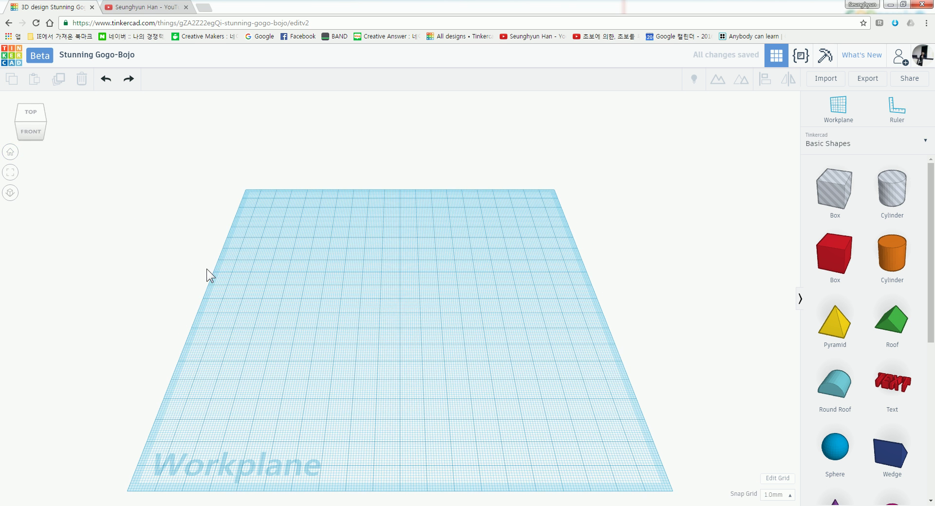
{"action": "left_click", "coordinate": [7, 178]}
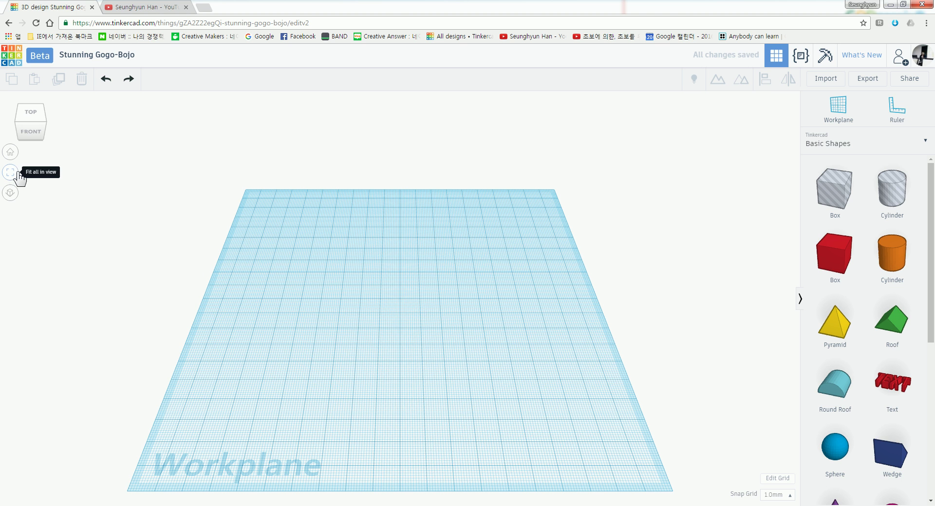
Step: Place a solid red box near the centre of the workplane and fit it in view
{"action": "left_click", "coordinate": [818, 267]}
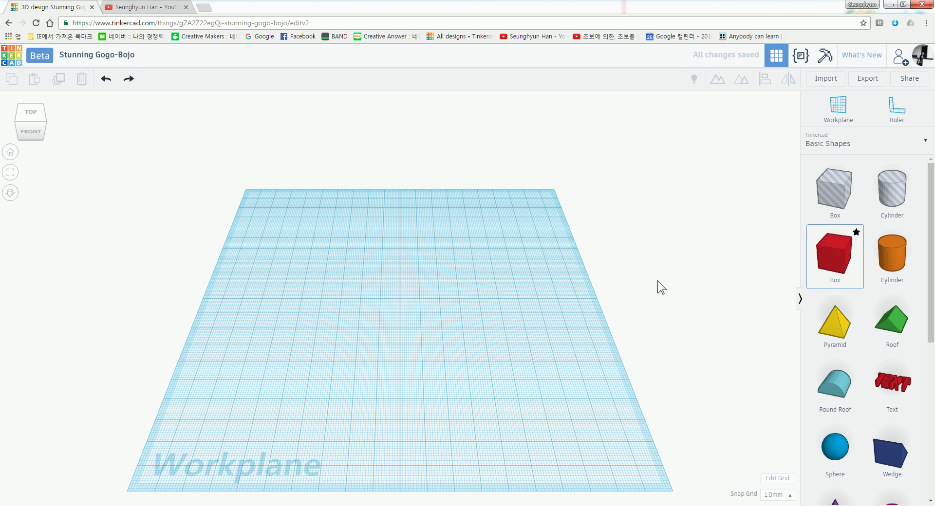
{"action": "left_click", "coordinate": [404, 310]}
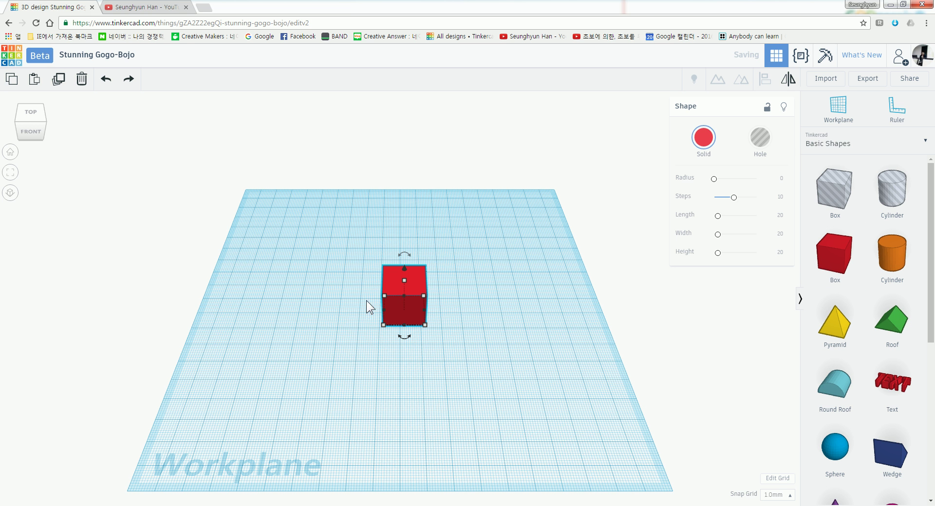
{"action": "left_click", "coordinate": [10, 174]}
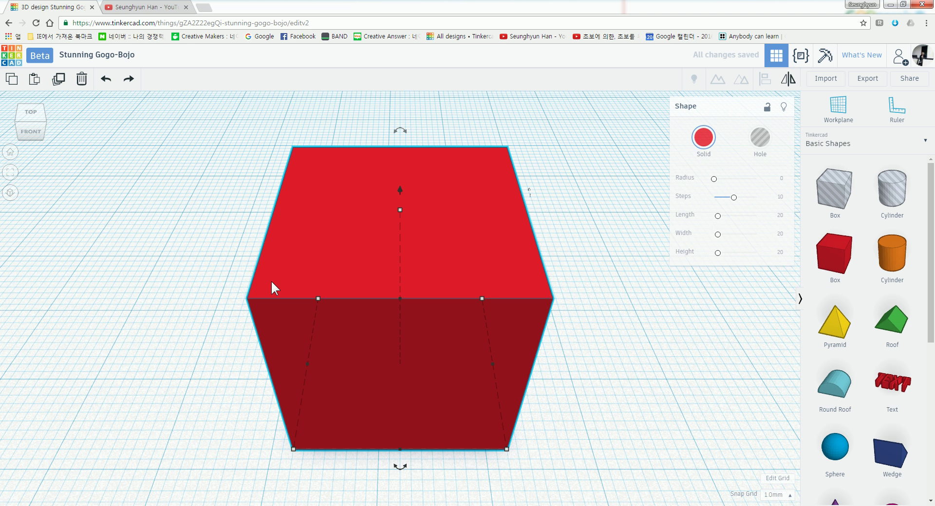
Step: Select the red box again and delete it from the workplane
{"action": "left_click", "coordinate": [156, 198]}
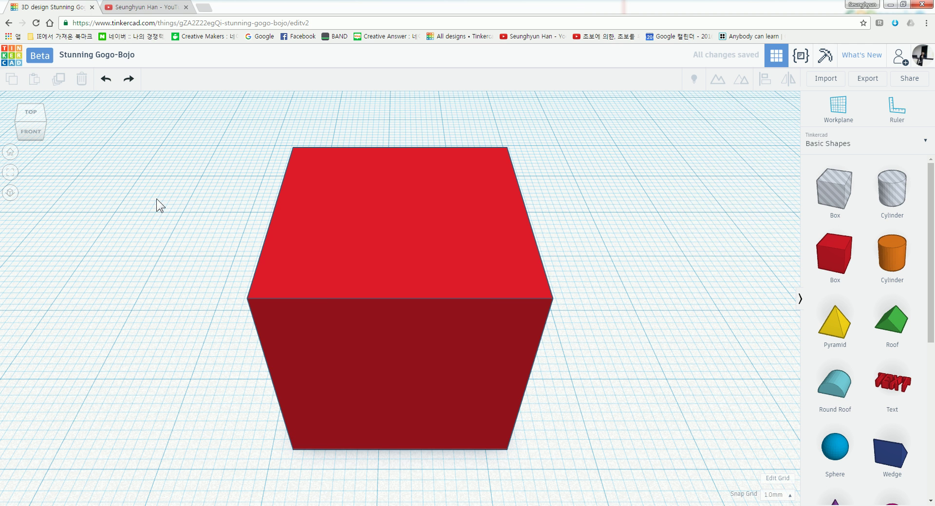
{"action": "left_click", "coordinate": [303, 219]}
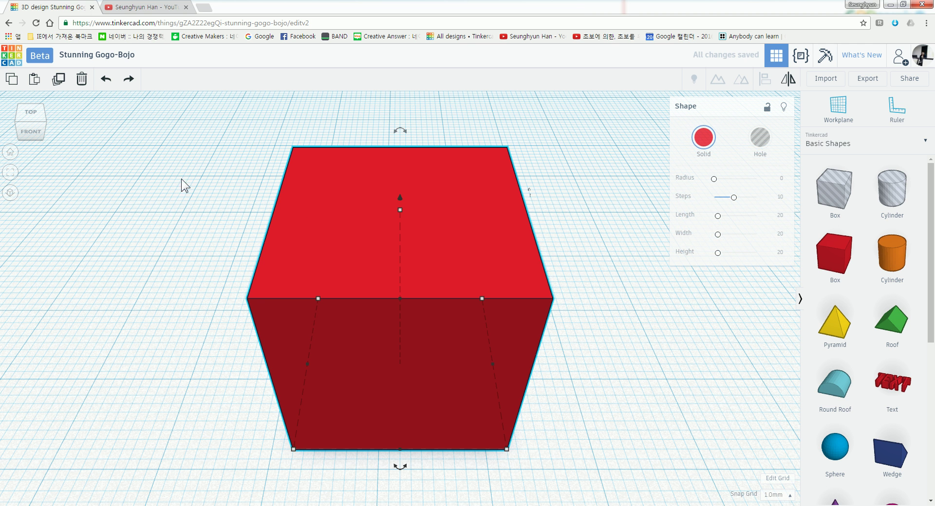
{"action": "left_click", "coordinate": [85, 88]}
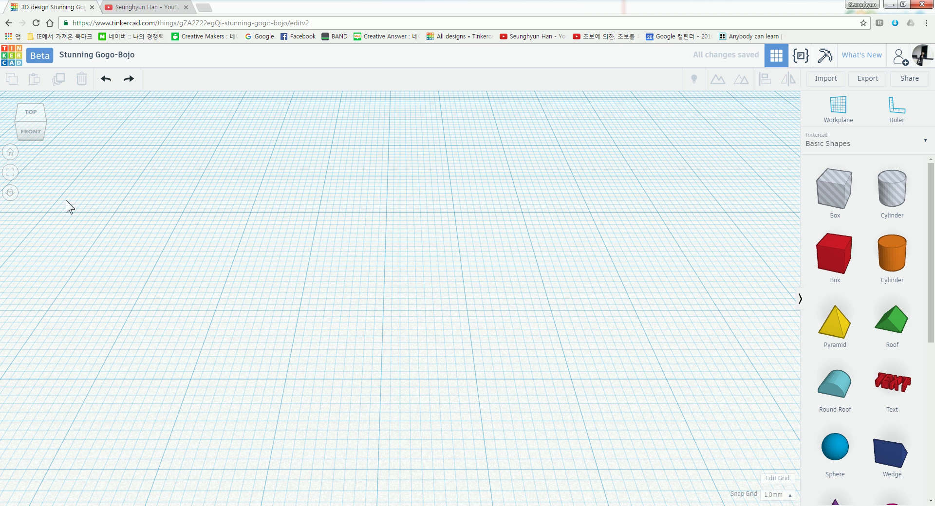
Step: Place another solid red box near the middle of the workplane
{"action": "scroll", "coordinate": [341, 233], "scroll_direction": "down", "scroll_amount": 1}
{"action": "scroll", "coordinate": [536, 246], "scroll_direction": "down", "scroll_amount": 1}
{"action": "left_click_drag", "start_coordinate": [842, 268], "coordinate": [413, 285]}
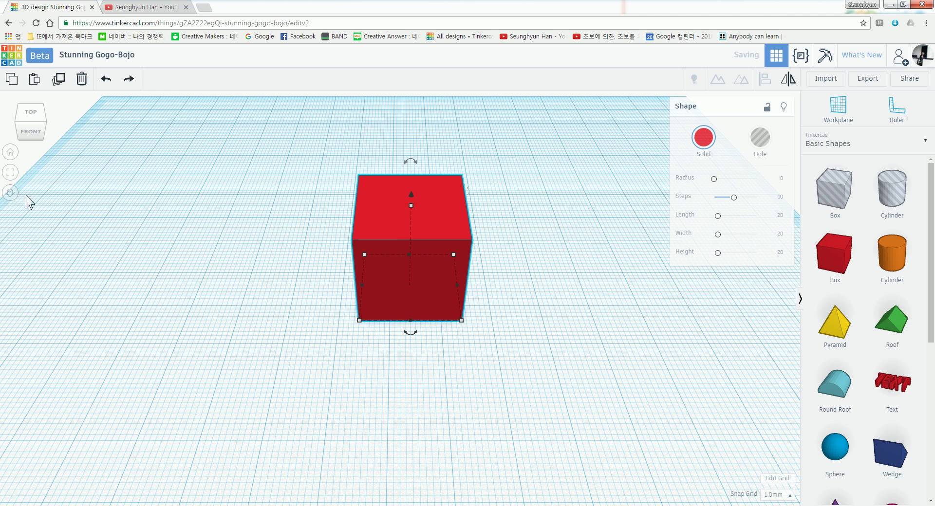
Step: Compare the box in orthographic and perspective projection, including the top and front views, and return to the perspective home view
{"action": "left_click", "coordinate": [10, 194]}
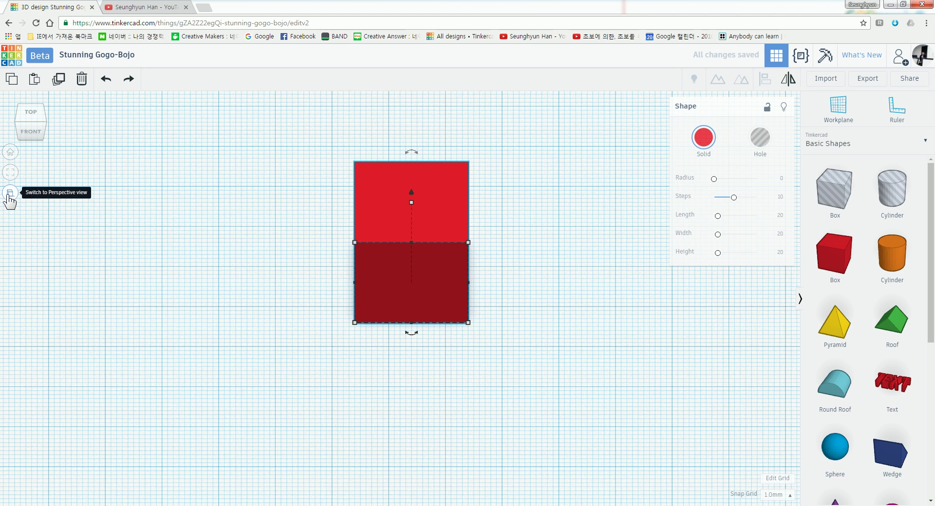
{"action": "left_click", "coordinate": [11, 195]}
{"action": "left_click", "coordinate": [10, 195]}
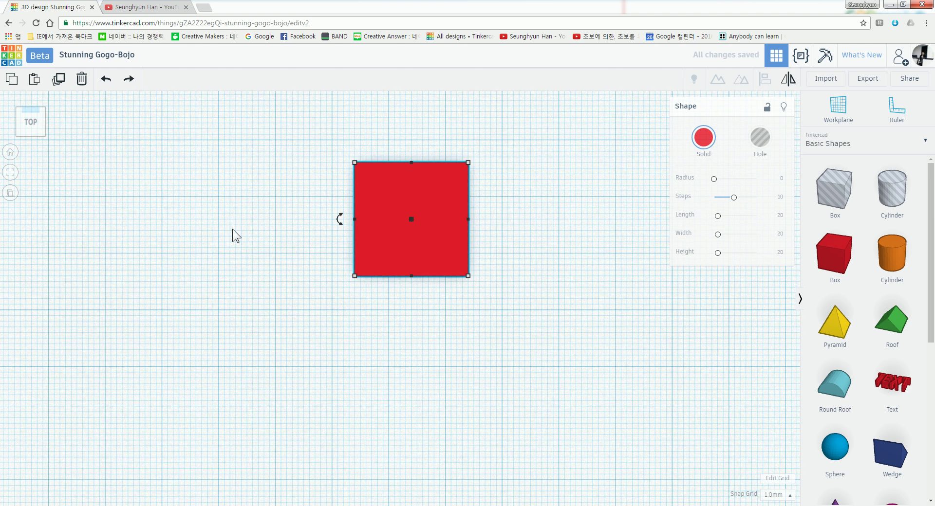
{"action": "scroll", "coordinate": [233, 229], "scroll_direction": "down", "scroll_amount": 3}
{"action": "scroll", "coordinate": [232, 229], "scroll_direction": "down", "scroll_amount": 2}
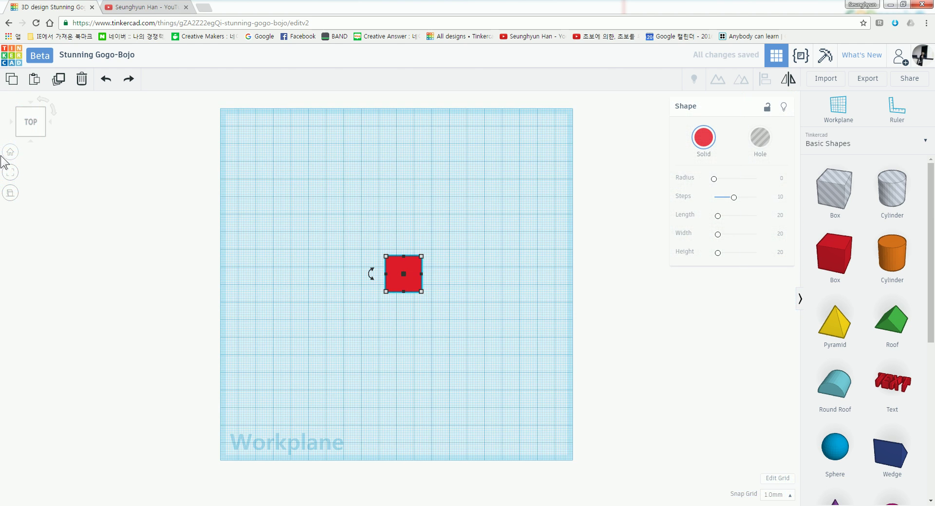
{"action": "left_click", "coordinate": [30, 141]}
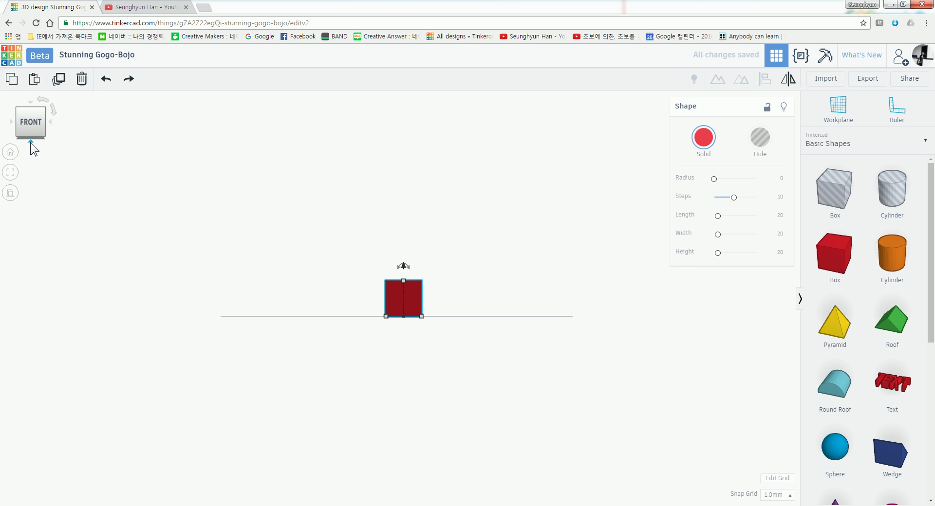
{"action": "left_click", "coordinate": [10, 193]}
{"action": "scroll", "coordinate": [214, 264], "scroll_direction": "down", "scroll_amount": 3}
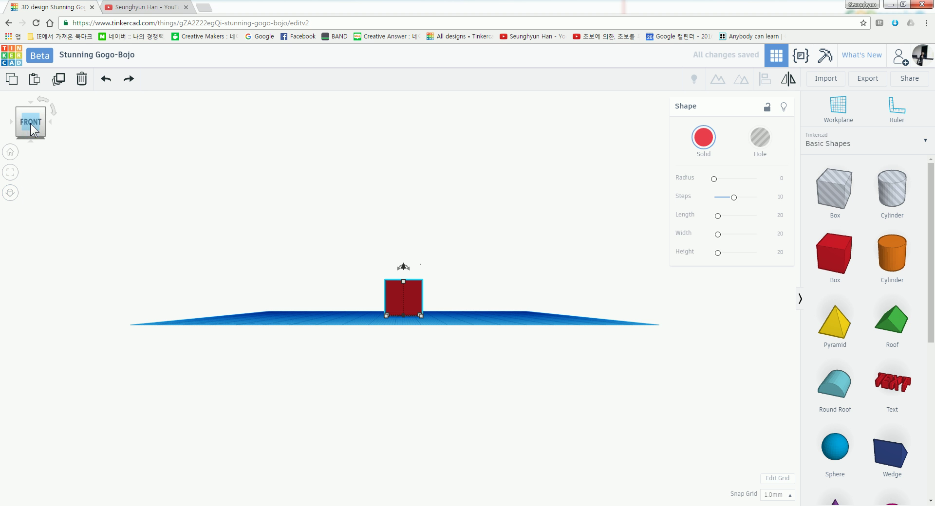
{"action": "left_click", "coordinate": [10, 153]}
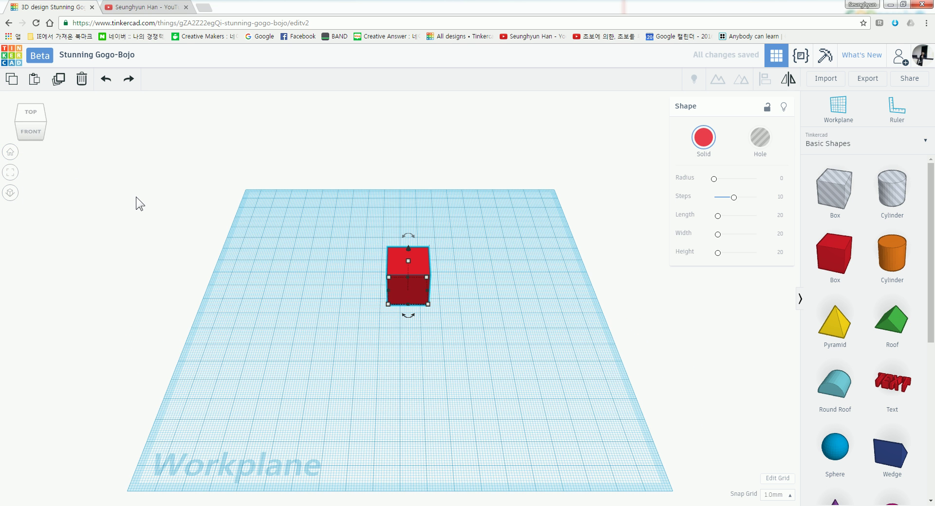
Step: Delete the red box so the workplane is empty
{"action": "left_click", "coordinate": [521, 295]}
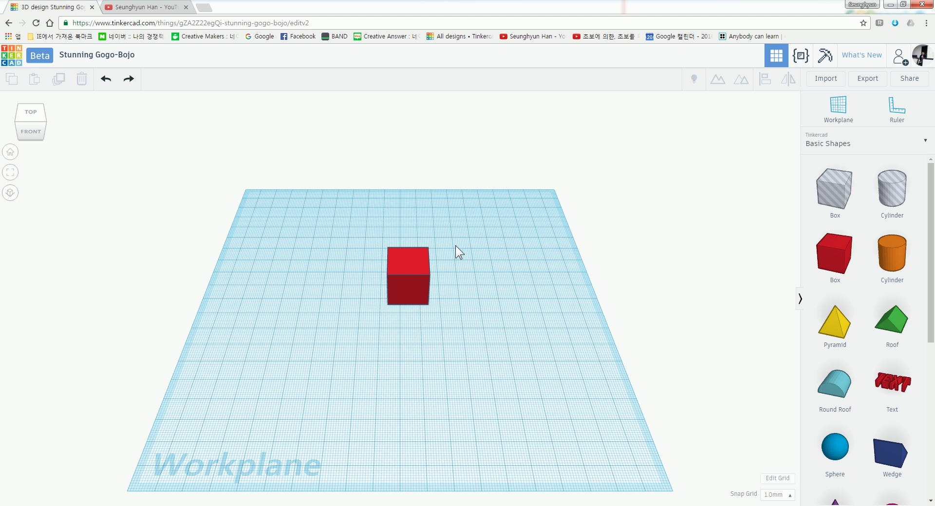
{"action": "left_click", "coordinate": [407, 263]}
{"action": "key", "text": "Delete"}
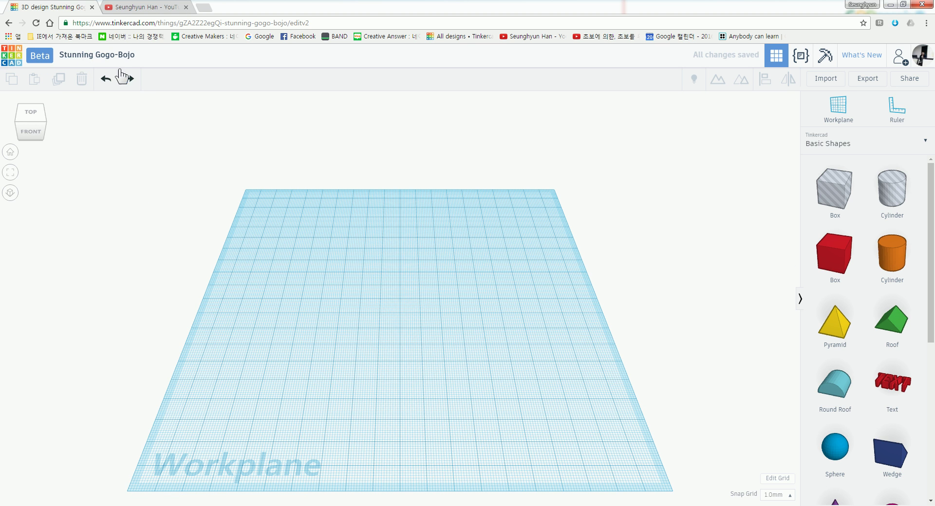
Step: Rename the design as "beta test"
{"action": "left_click", "coordinate": [111, 57]}
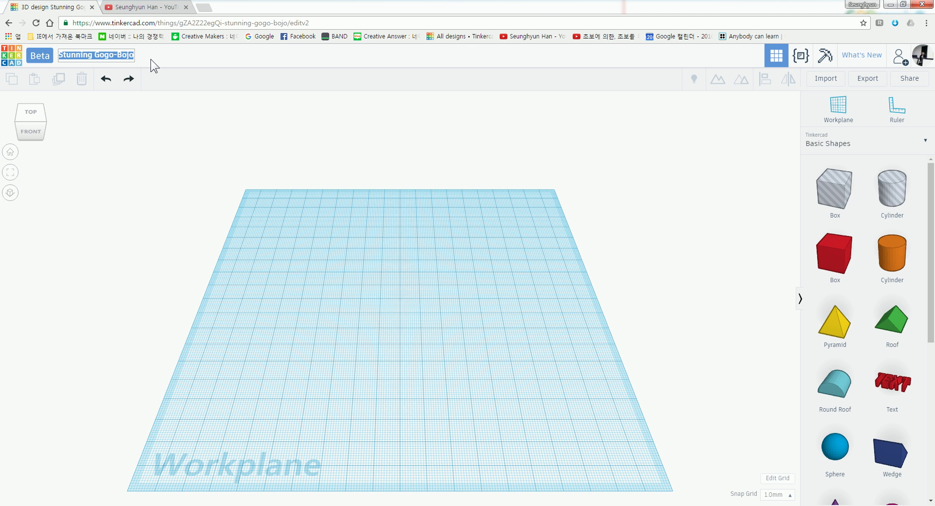
{"action": "key", "text": "BackSpace"}
{"action": "type", "text": "beta "}
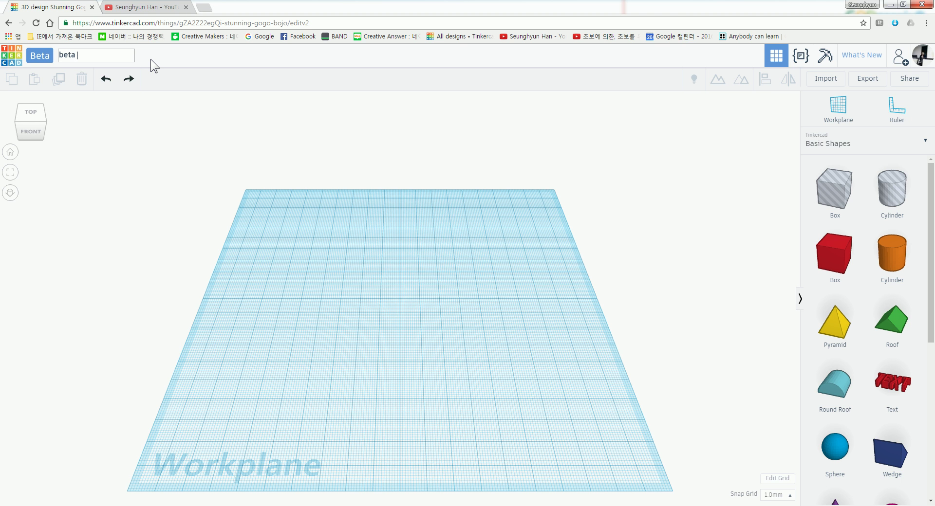
{"action": "type", "text": "test"}
{"action": "key", "text": "Return"}
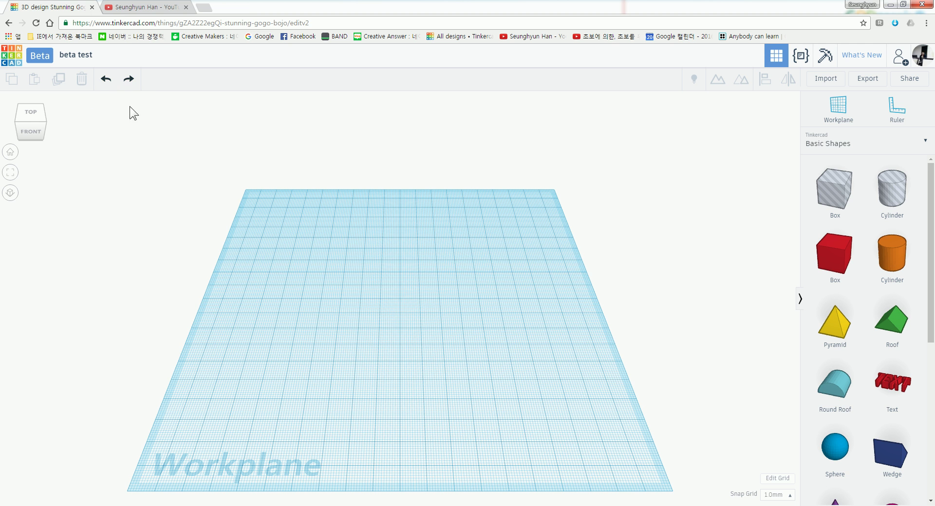
Step: Place a solid red box slightly left of the workplane's centre
{"action": "left_click_drag", "start_coordinate": [840, 275], "coordinate": [378, 308]}
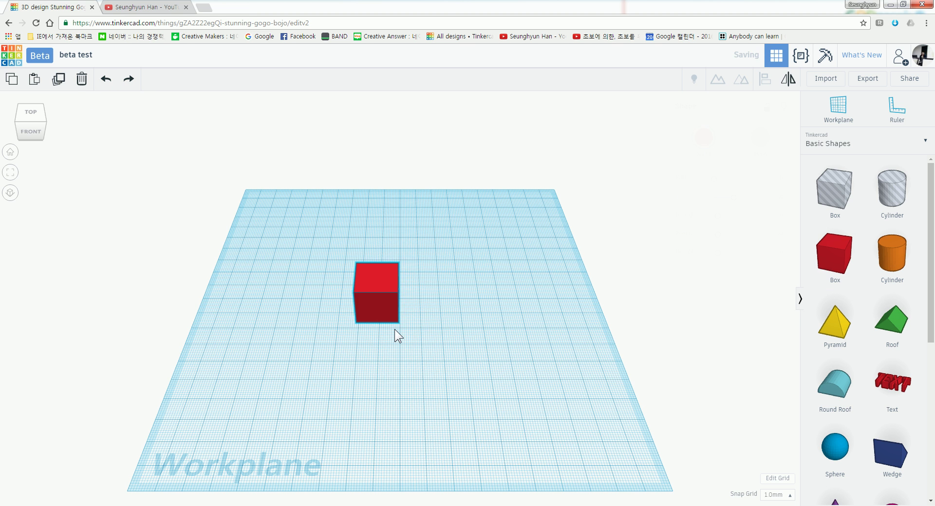
{"action": "right_click_drag", "start_coordinate": [390, 334], "coordinate": [426, 332]}
{"action": "scroll", "coordinate": [426, 332], "scroll_direction": "up", "scroll_amount": 2}
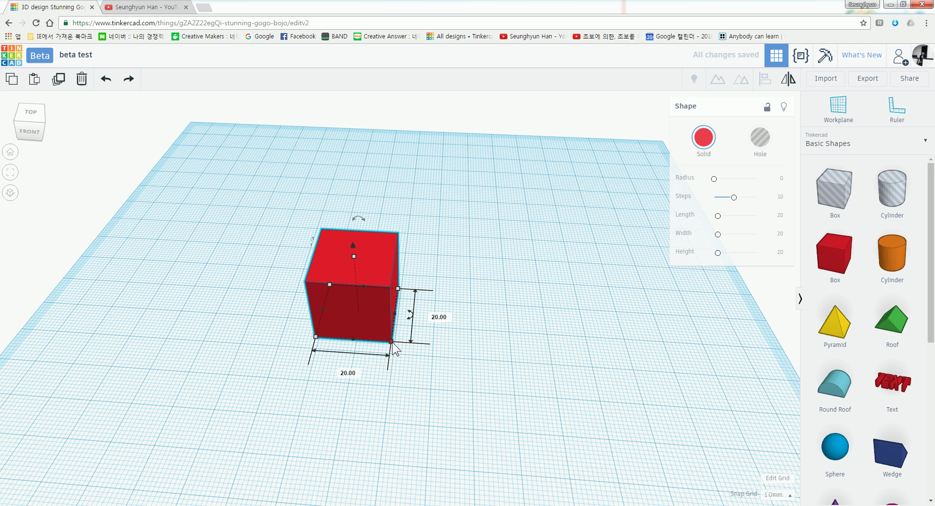
Step: Set the box's front-to-back dimension to 15 mm using its front-right base corner
{"action": "left_click", "coordinate": [419, 356]}
{"action": "left_click", "coordinate": [390, 334]}
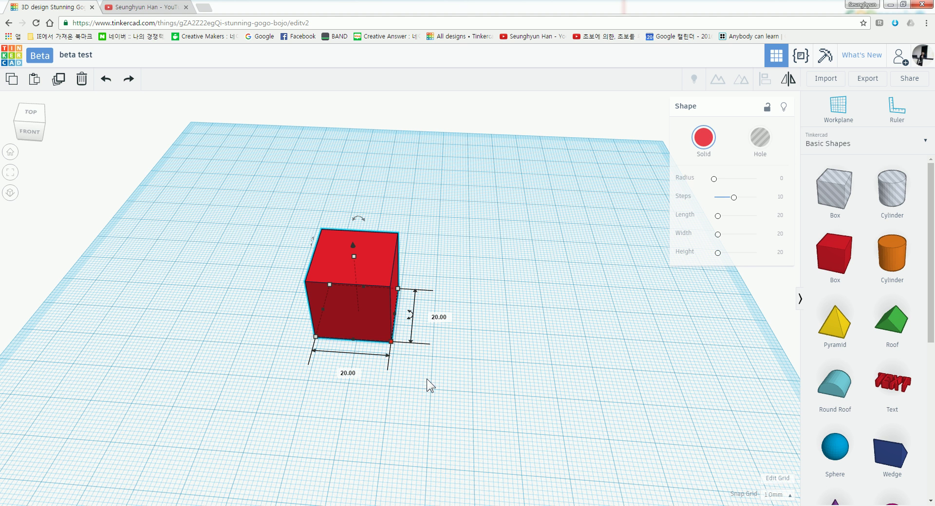
{"action": "mouse_move", "coordinate": [391, 343]}
{"action": "left_click", "coordinate": [433, 315]}
{"action": "type", "text": "15"}
{"action": "key", "text": "Return"}
Step: Set the red box's side-to-side width and its height to 15 mm each
{"action": "left_click", "coordinate": [351, 356]}
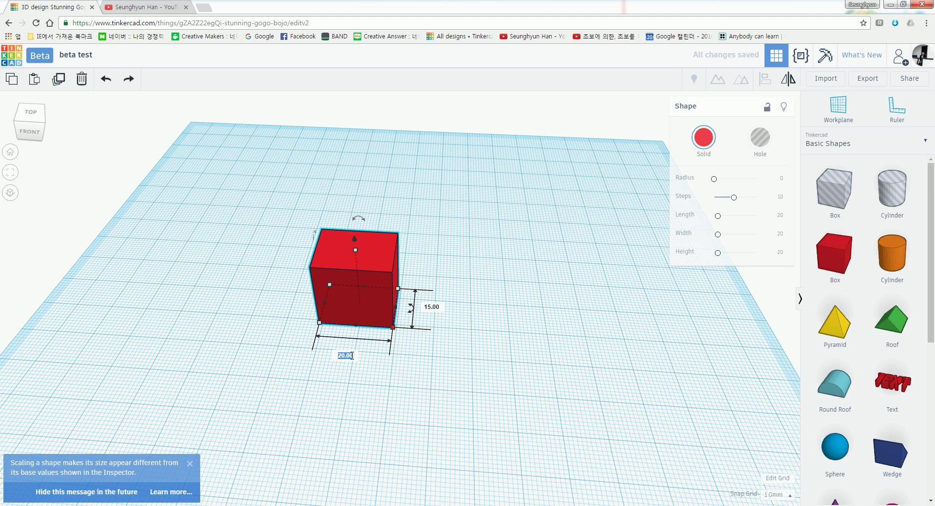
{"action": "type", "text": "15"}
{"action": "key", "text": "Return"}
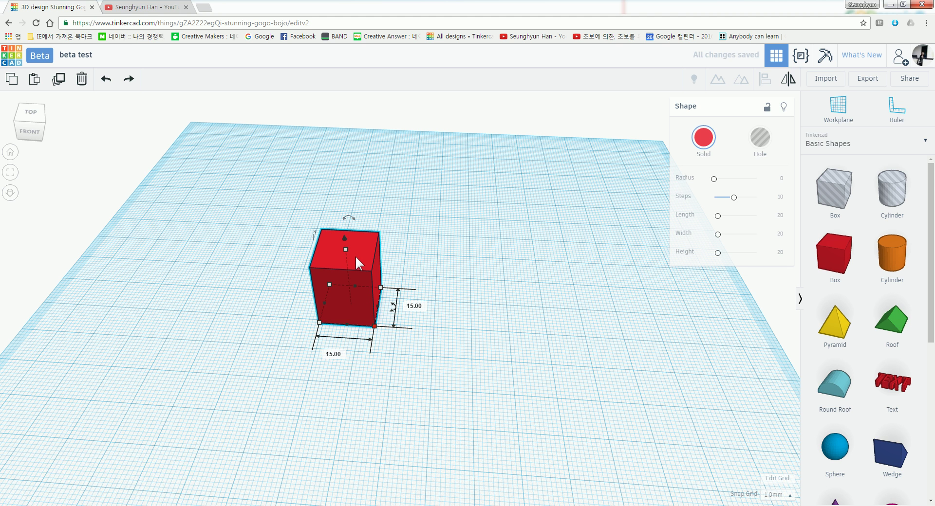
{"action": "mouse_move", "coordinate": [346, 250]}
{"action": "left_click", "coordinate": [390, 276]}
{"action": "type", "text": "15"}
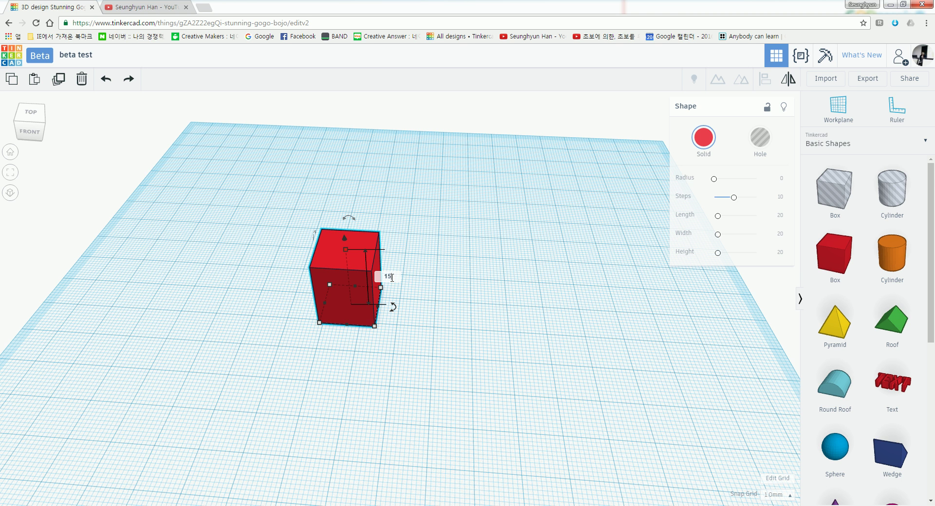
{"action": "key", "text": "Return"}
{"action": "left_click", "coordinate": [427, 296]}
Step: Stretch the red box to a 27 mm side-to-side width and increase its height above the workplane
{"action": "left_click", "coordinate": [375, 302]}
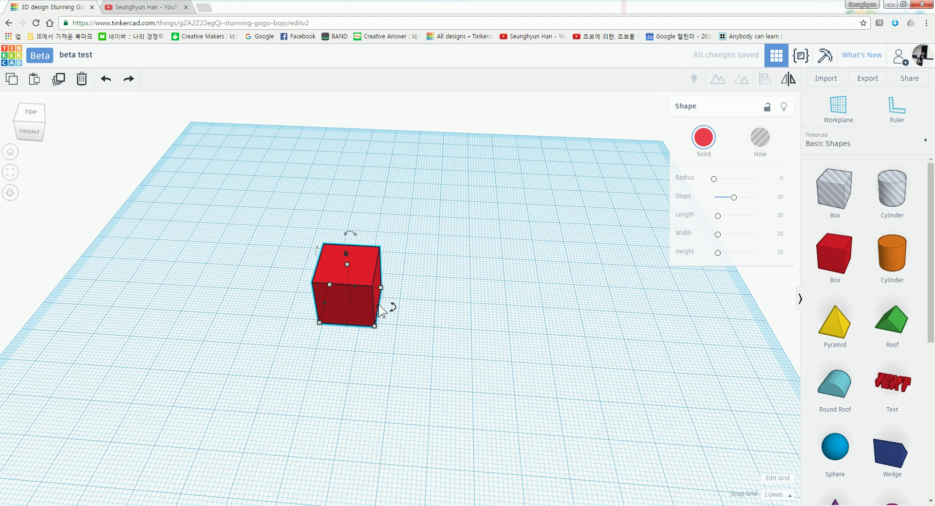
{"action": "left_click_drag", "start_coordinate": [379, 305], "coordinate": [420, 309]}
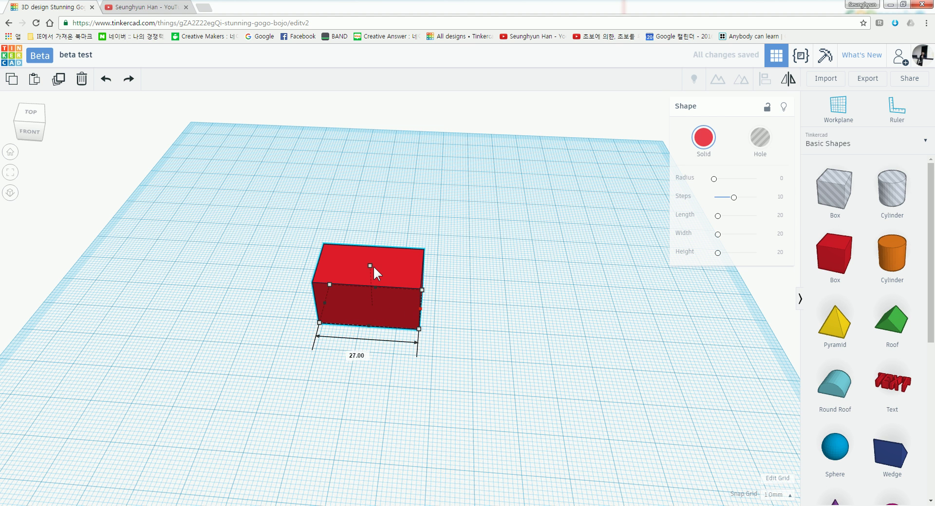
{"action": "left_click_drag", "start_coordinate": [370, 265], "coordinate": [390, 260]}
{"action": "left_click", "coordinate": [419, 268]}
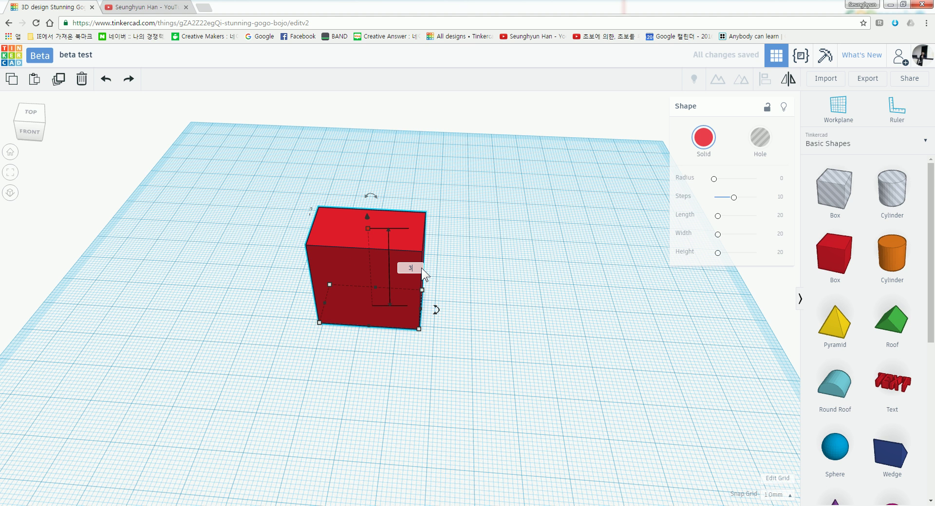
{"action": "key", "text": "Return"}
{"action": "left_click", "coordinate": [514, 340]}
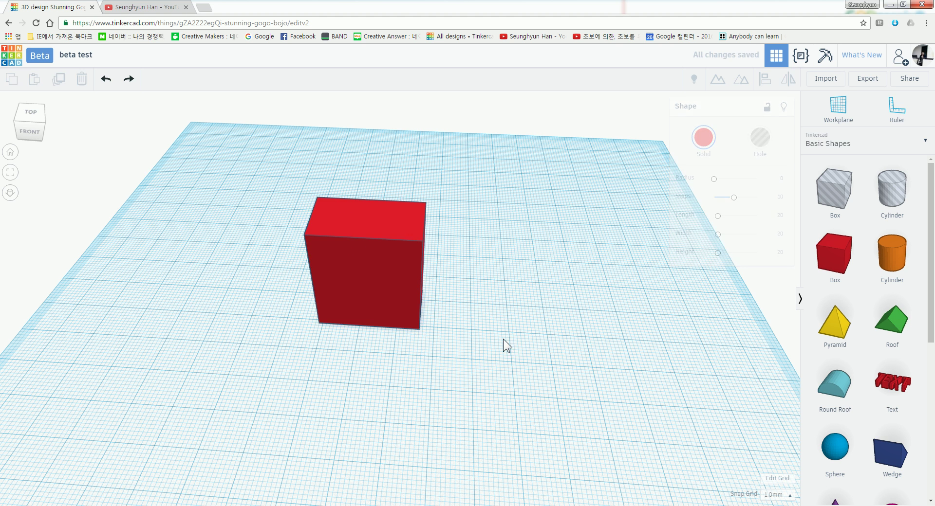
Step: Try to rotate the red box about its vertical axis
{"action": "right_click_drag", "start_coordinate": [453, 330], "coordinate": [495, 334]}
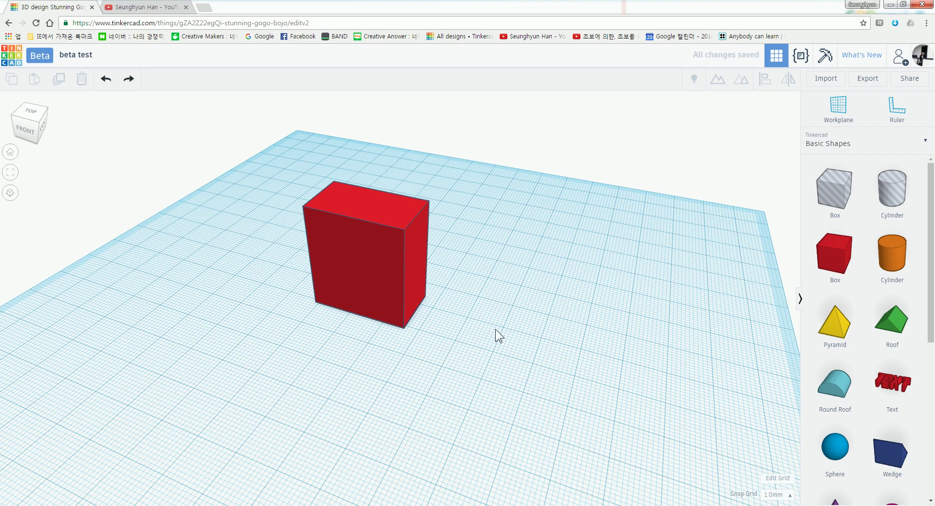
{"action": "key", "text": "ctrl+a"}
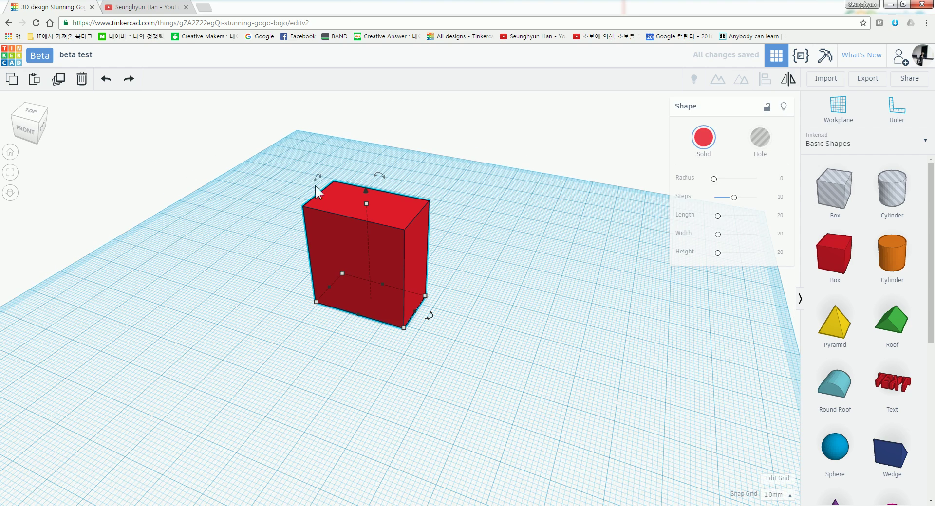
{"action": "mouse_move", "coordinate": [430, 320]}
{"action": "left_mouse_down"}
{"action": "mouse_move", "coordinate": [383, 337]}
{"action": "mouse_move", "coordinate": [431, 326]}
{"action": "mouse_move", "coordinate": [407, 347]}
{"action": "mouse_move", "coordinate": [369, 347]}
{"action": "mouse_move", "coordinate": [424, 340]}
{"action": "mouse_move", "coordinate": [448, 306]}
{"action": "mouse_move", "coordinate": [434, 327]}
{"action": "mouse_move", "coordinate": [445, 320]}
{"action": "left_mouse_up"}
{"action": "left_click", "coordinate": [456, 319]}
{"action": "key", "text": "Return"}
{"action": "left_click", "coordinate": [440, 333]}
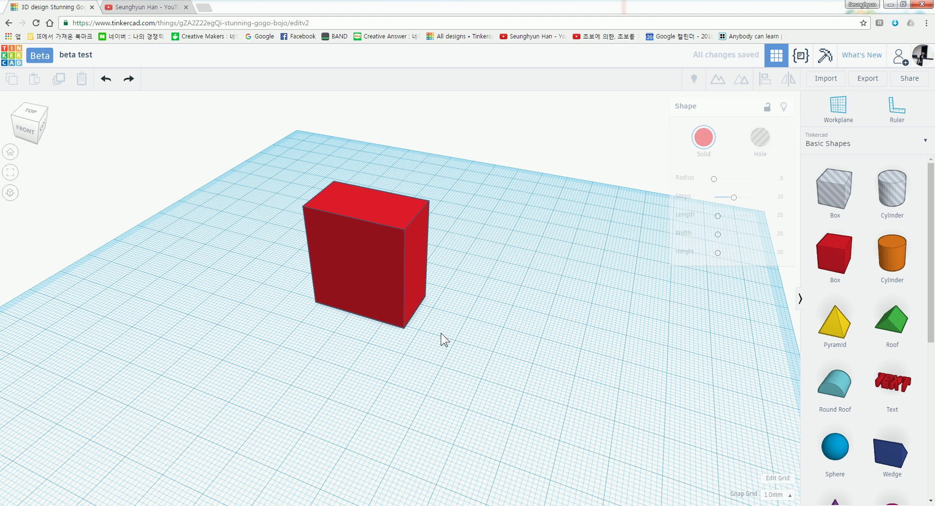
Step: Rotate the red box by -50° about its vertical axis
{"action": "left_click", "coordinate": [409, 292]}
{"action": "left_click_drag", "start_coordinate": [431, 317], "coordinate": [416, 332]}
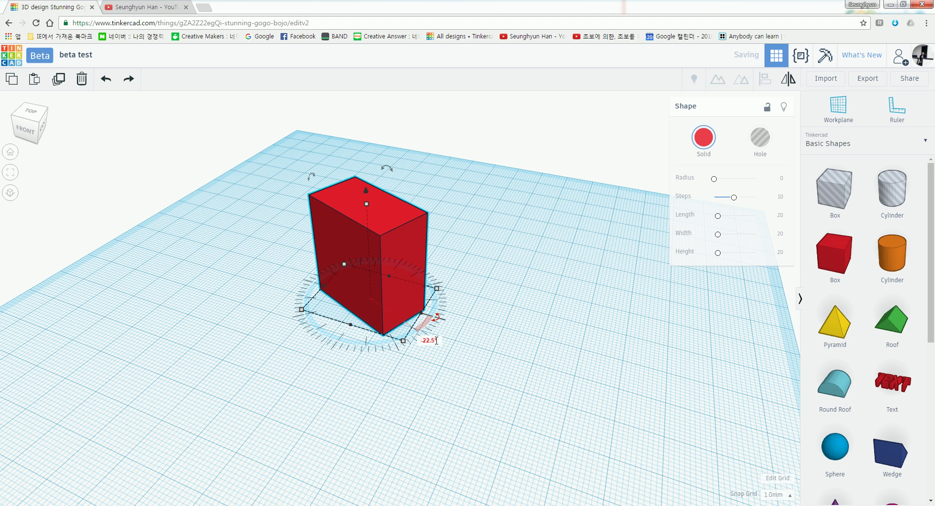
{"action": "key", "text": "BackSpace"}
{"action": "type", "text": "-50"}
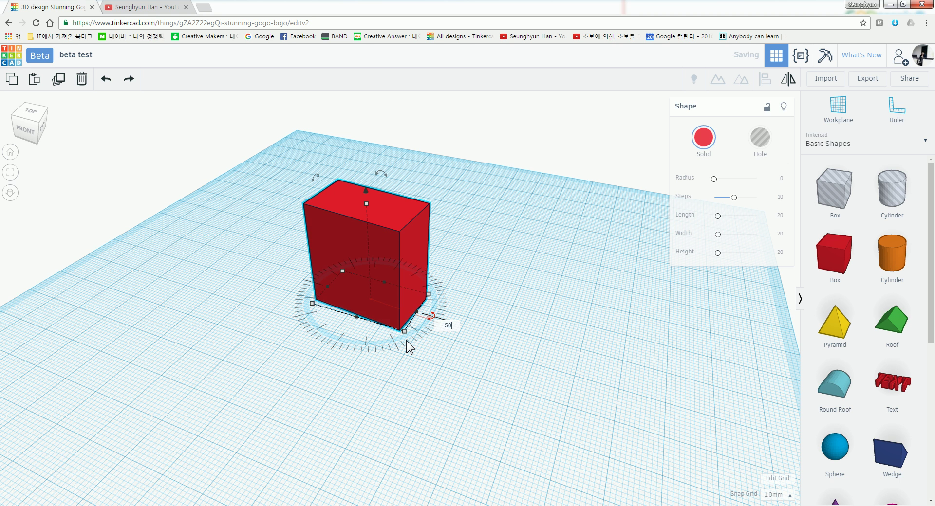
{"action": "key", "text": "Return"}
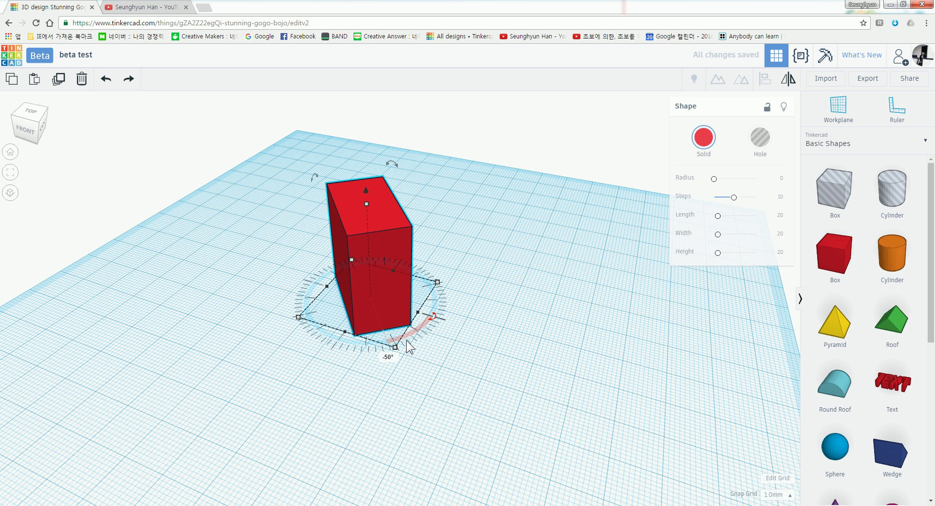
{"action": "left_click", "coordinate": [509, 367]}
Step: Delete the rotated red box from the workplane
{"action": "left_click", "coordinate": [396, 292]}
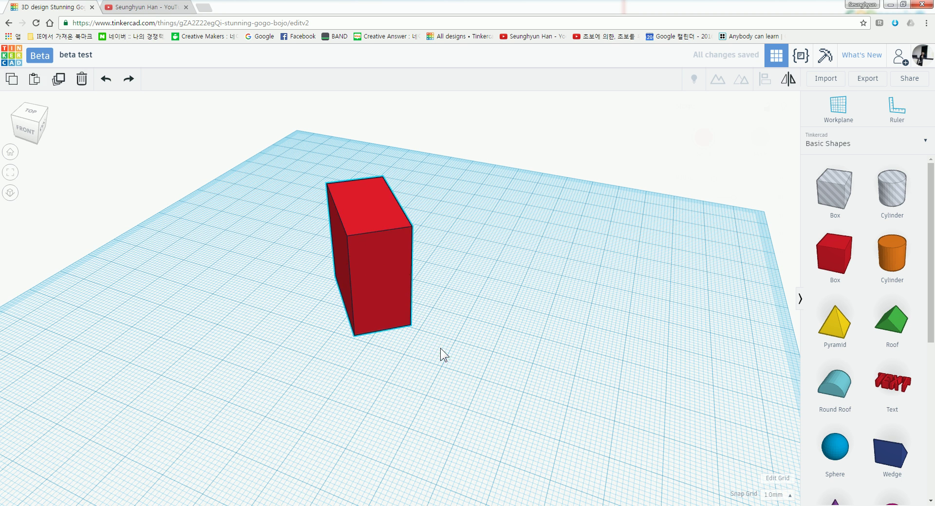
{"action": "right_click_drag", "start_coordinate": [432, 326], "coordinate": [449, 336]}
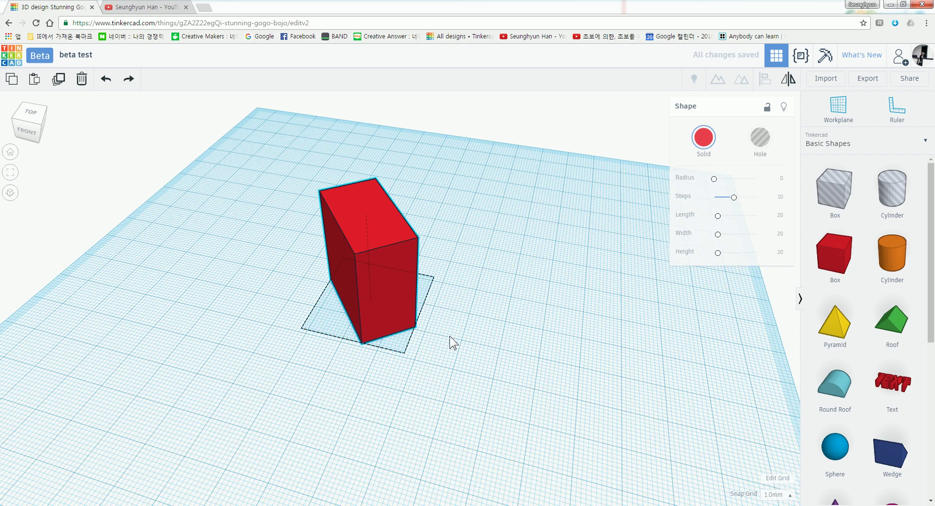
{"action": "left_click", "coordinate": [488, 320]}
{"action": "left_click", "coordinate": [368, 208]}
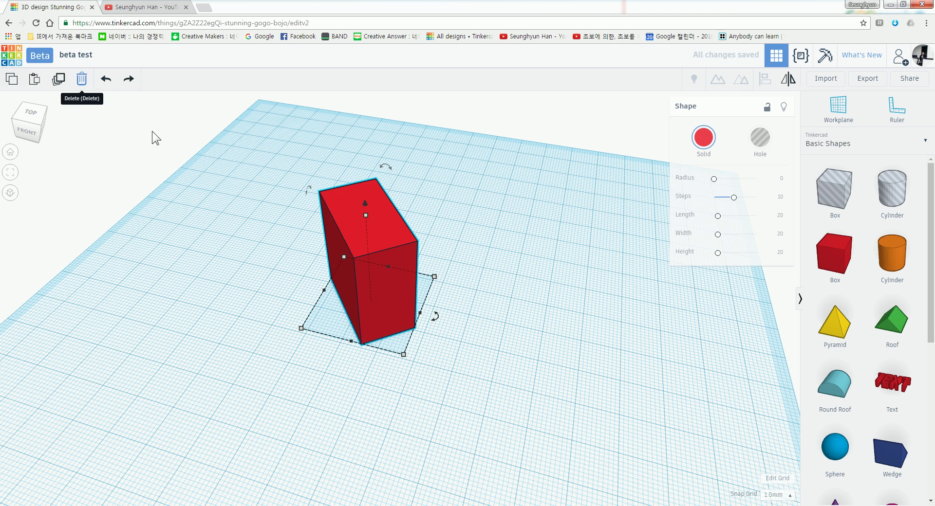
{"action": "left_click", "coordinate": [81, 79]}
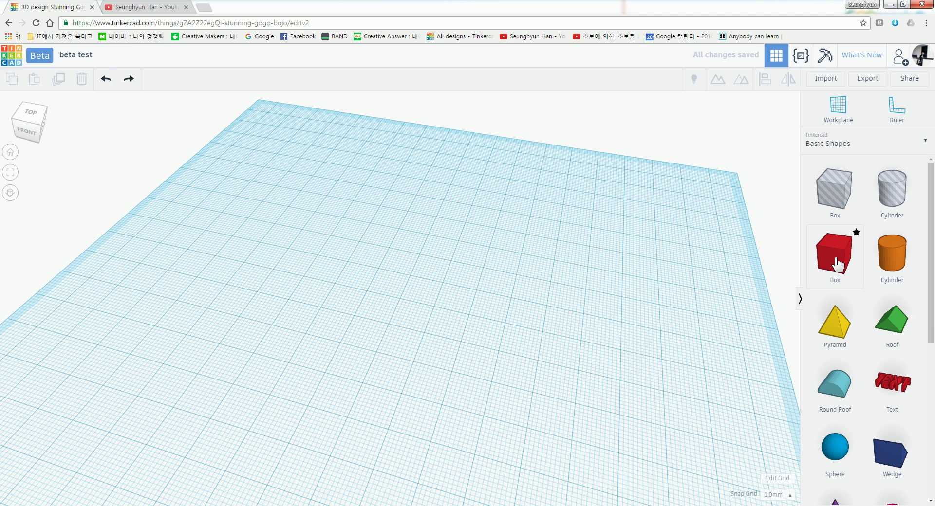
Step: Place a solid red box at the back of the workplane, an orange cylinder beside it and a yellow pyramid in front of the box
{"action": "left_click_drag", "start_coordinate": [836, 264], "coordinate": [373, 227]}
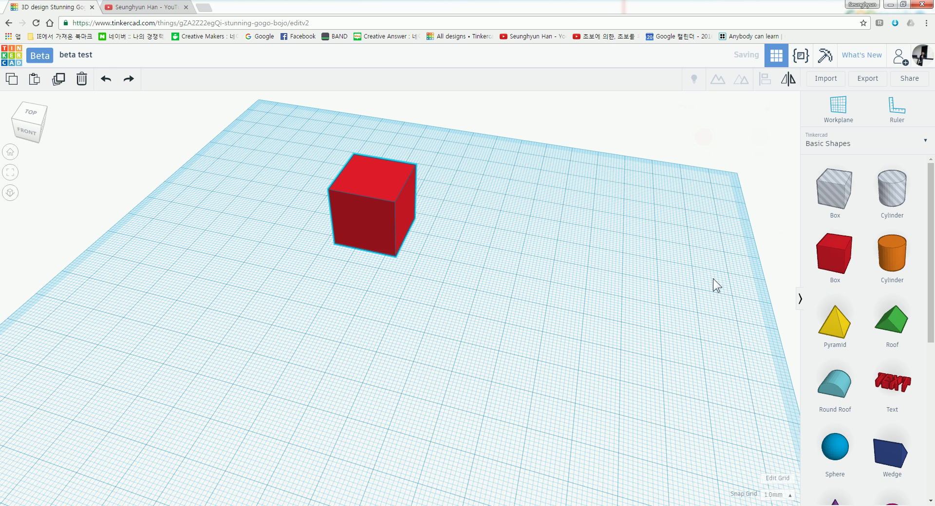
{"action": "left_click_drag", "start_coordinate": [897, 263], "coordinate": [562, 259]}
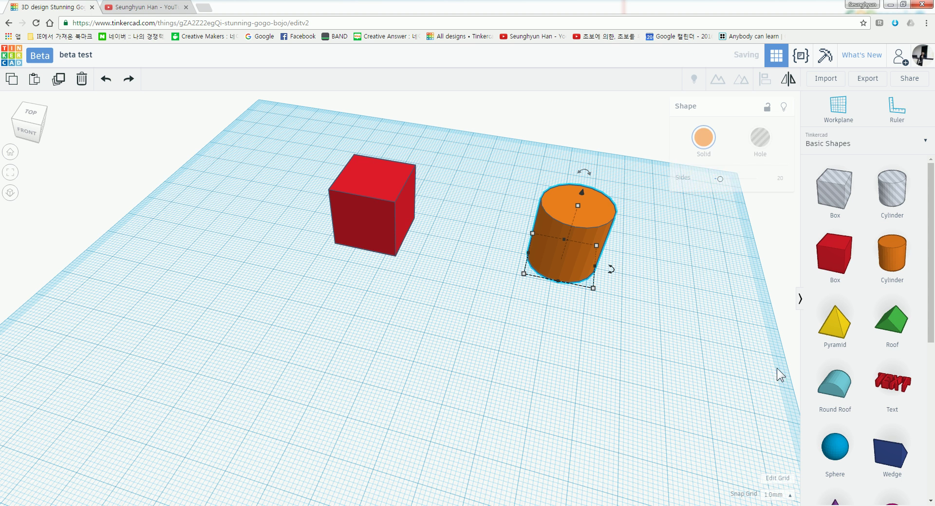
{"action": "left_click_drag", "start_coordinate": [835, 334], "coordinate": [308, 341]}
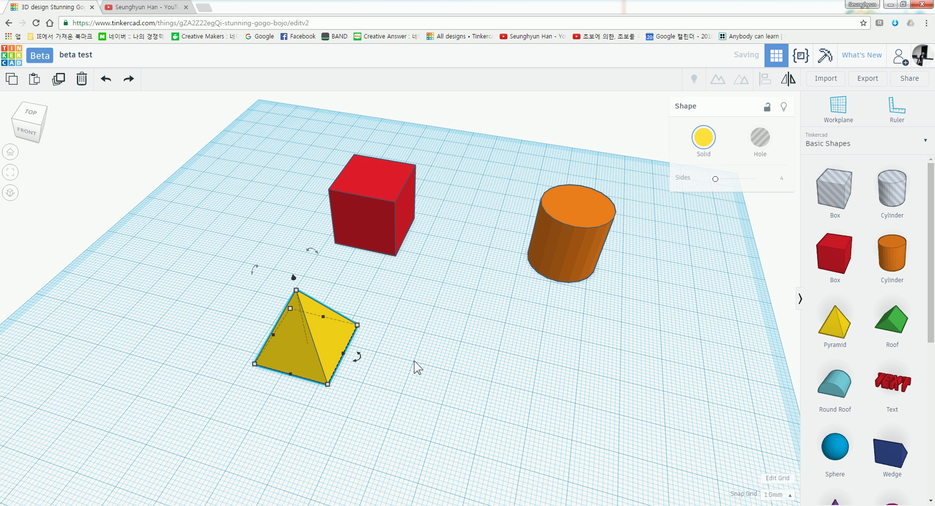
{"action": "left_click", "coordinate": [499, 363]}
Step: Set the red box's Length to 24.23 and its Width to 30 in the shape properties
{"action": "key", "text": "Tab"}
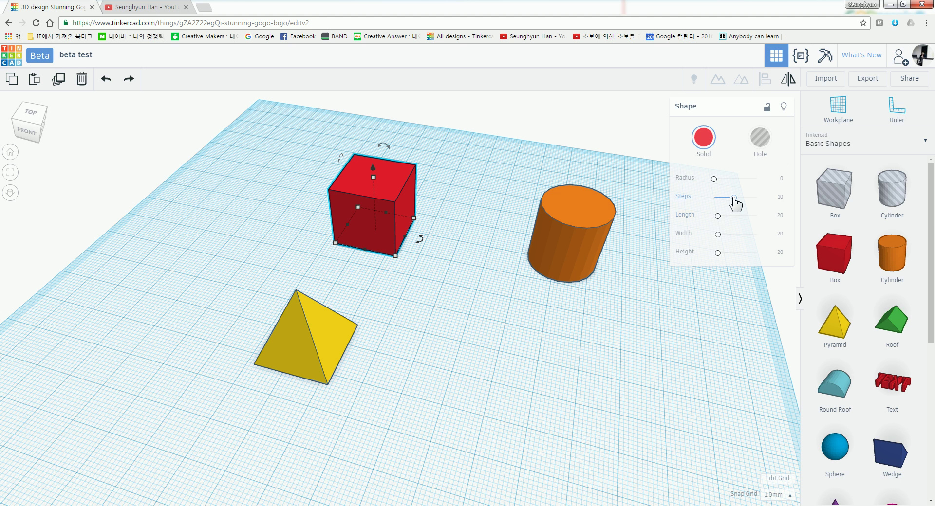
{"action": "left_click", "coordinate": [719, 216]}
{"action": "left_click_drag", "start_coordinate": [718, 217], "coordinate": [721, 237]}
{"action": "left_click", "coordinate": [719, 234]}
{"action": "left_click", "coordinate": [777, 235]}
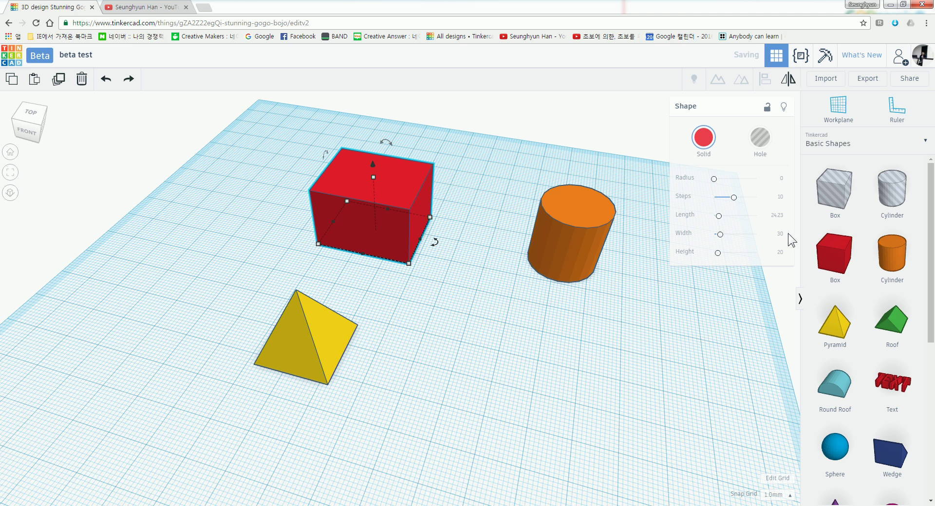
Step: Set the red box's Height to 50 in the shape properties
{"action": "left_click", "coordinate": [781, 252]}
{"action": "type", "text": "50"}
{"action": "key", "text": "Return"}
{"action": "left_click", "coordinate": [459, 239]}
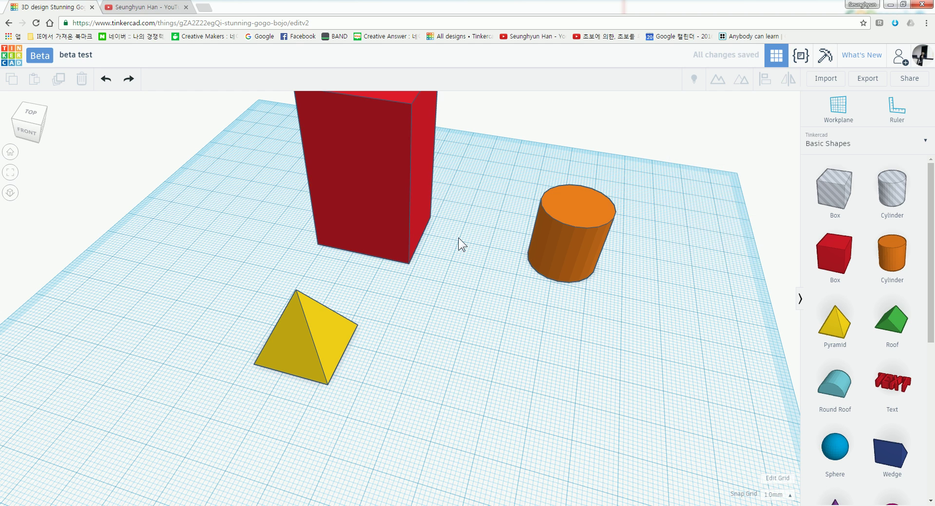
Step: Round the red box's edges with a Radius of 5
{"action": "scroll", "coordinate": [467, 235], "scroll_direction": "up", "scroll_amount": 1}
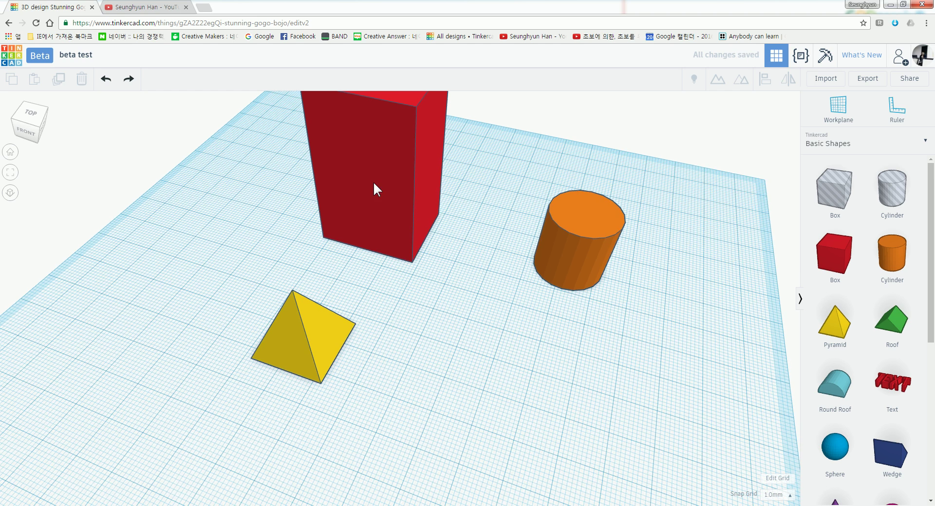
{"action": "left_click", "coordinate": [373, 188]}
{"action": "left_click", "coordinate": [11, 172]}
{"action": "key", "text": "f"}
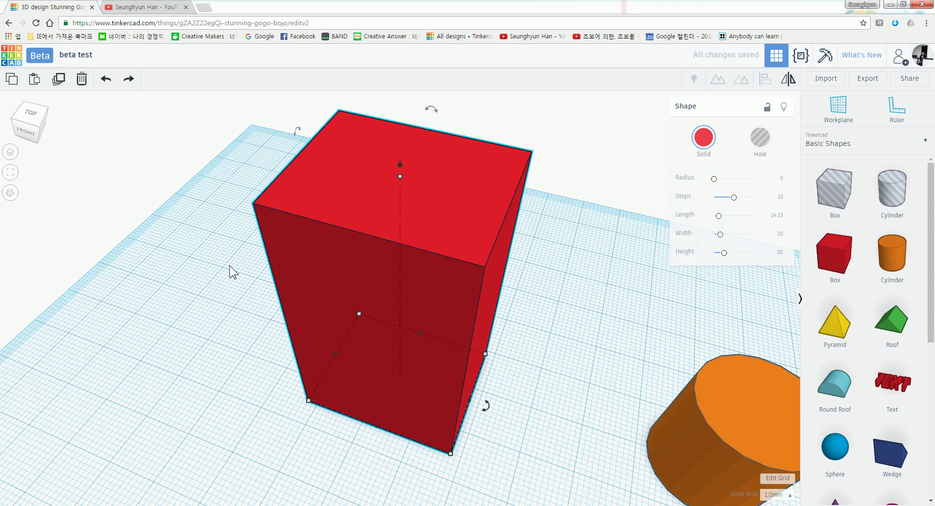
{"action": "scroll", "coordinate": [234, 271], "scroll_direction": "down", "scroll_amount": 5}
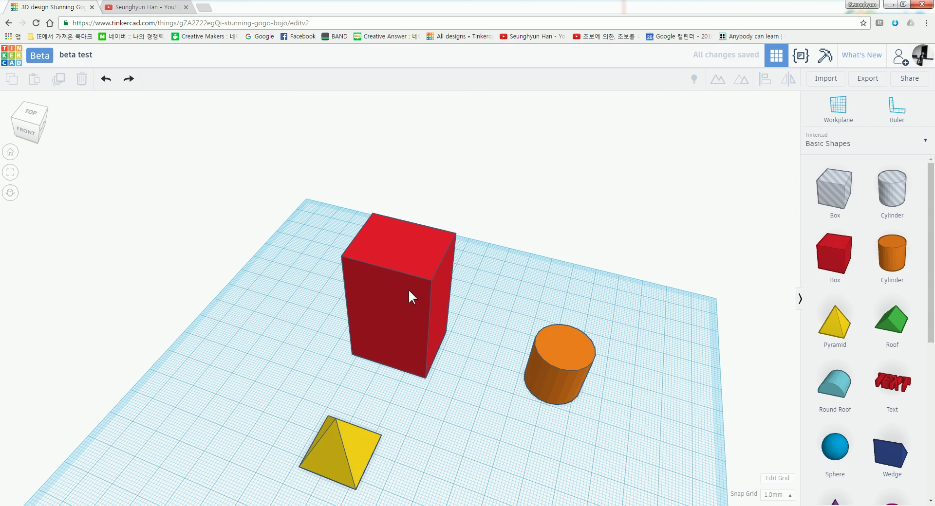
{"action": "left_click", "coordinate": [714, 179]}
{"action": "left_click_drag", "start_coordinate": [713, 179], "coordinate": [720, 181]}
{"action": "left_click", "coordinate": [773, 180]}
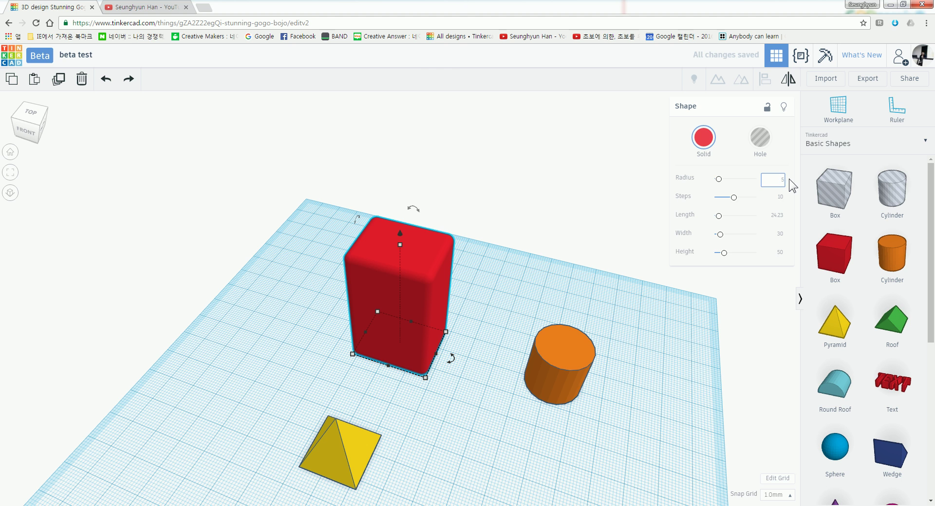
{"action": "type", "text": "5"}
{"action": "key", "text": "Return"}
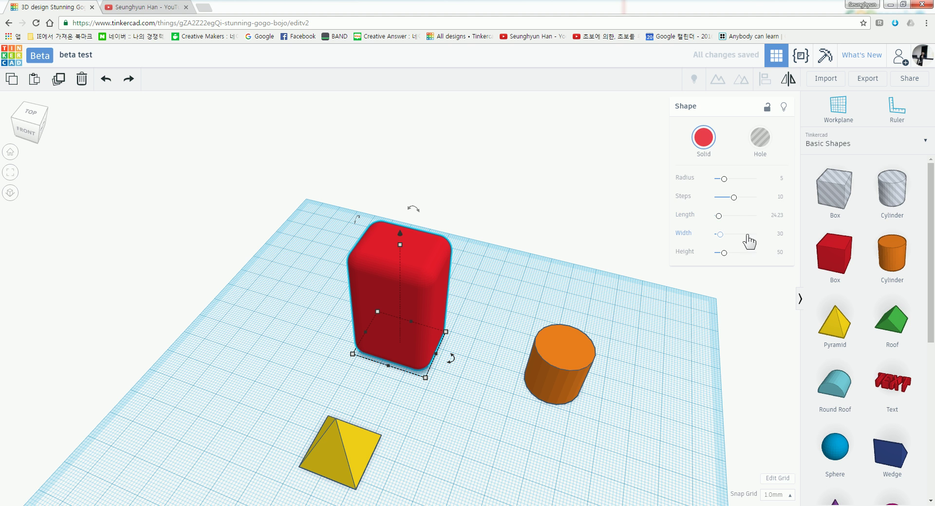
Step: Try 7 and 9 Steps for the red box's rounded edges and set Steps to 10
{"action": "left_click_drag", "start_coordinate": [734, 197], "coordinate": [748, 206]}
{"action": "left_click", "coordinate": [729, 198]}
{"action": "scroll", "coordinate": [399, 290], "scroll_direction": "up", "scroll_amount": 3}
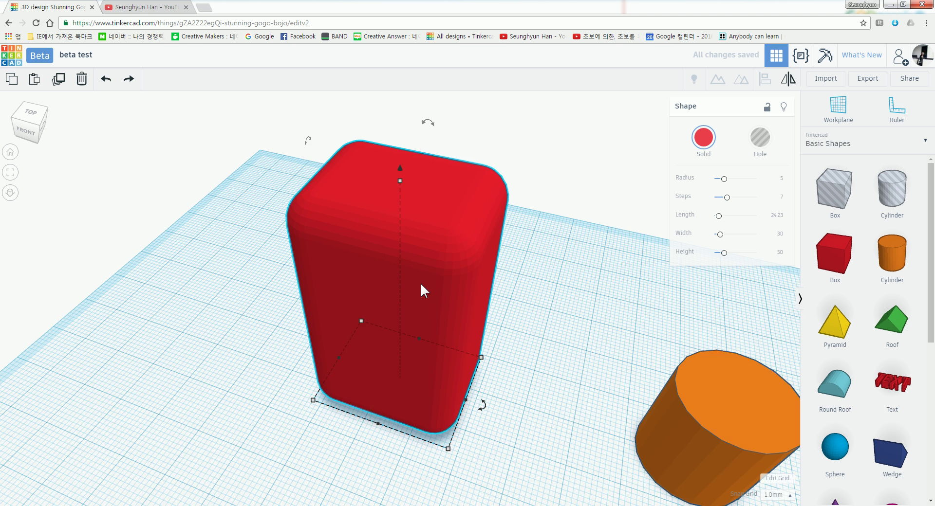
{"action": "left_click", "coordinate": [732, 197]}
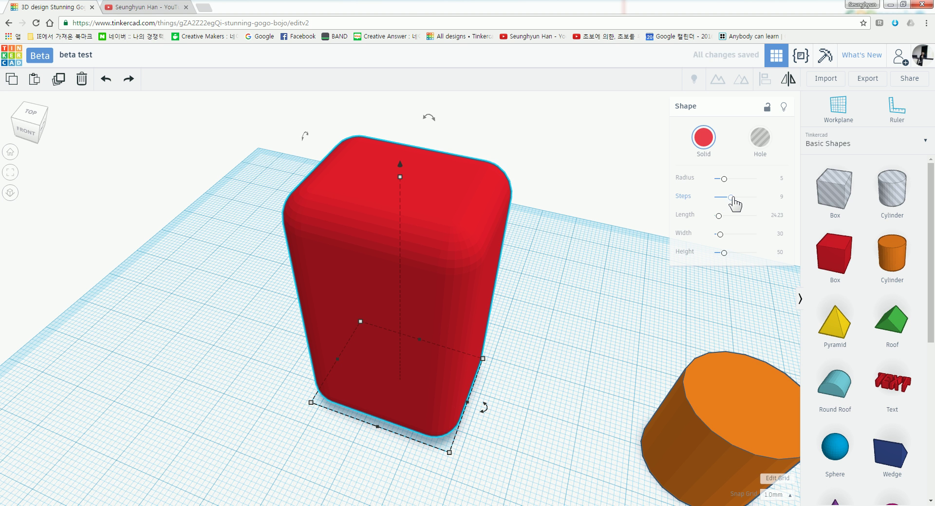
{"action": "left_click", "coordinate": [738, 198]}
{"action": "left_click", "coordinate": [781, 197]}
{"action": "type", "text": "10"}
{"action": "key", "text": "Return"}
Step: Set the rounded red box's Length to 15
{"action": "left_click", "coordinate": [779, 216]}
{"action": "type", "text": "15"}
{"action": "key", "text": "Return"}
{"action": "left_click", "coordinate": [563, 279]}
Step: Smooth the orange cylinder by raising its Sides to 31 and, after a close look, to 39
{"action": "scroll", "coordinate": [539, 282], "scroll_direction": "down", "scroll_amount": 3}
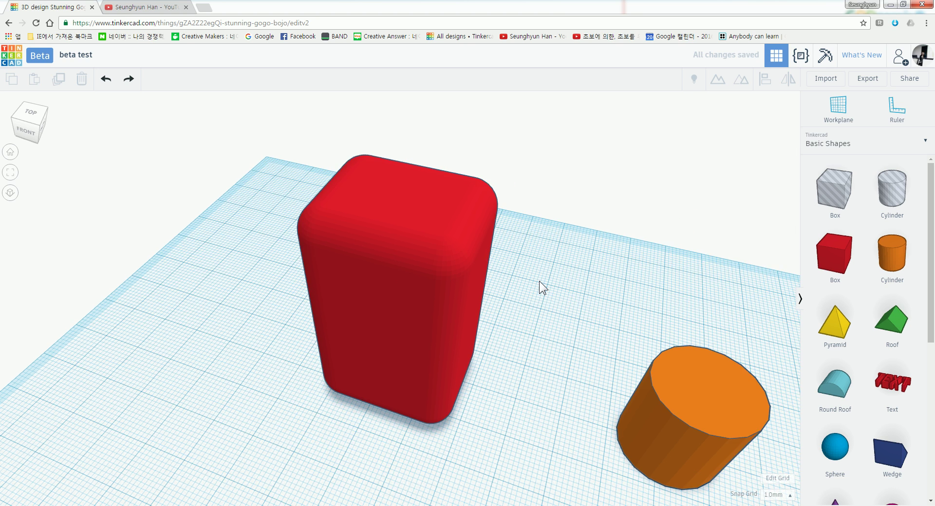
{"action": "scroll", "coordinate": [575, 326], "scroll_direction": "down", "scroll_amount": 2}
{"action": "left_click", "coordinate": [602, 363]}
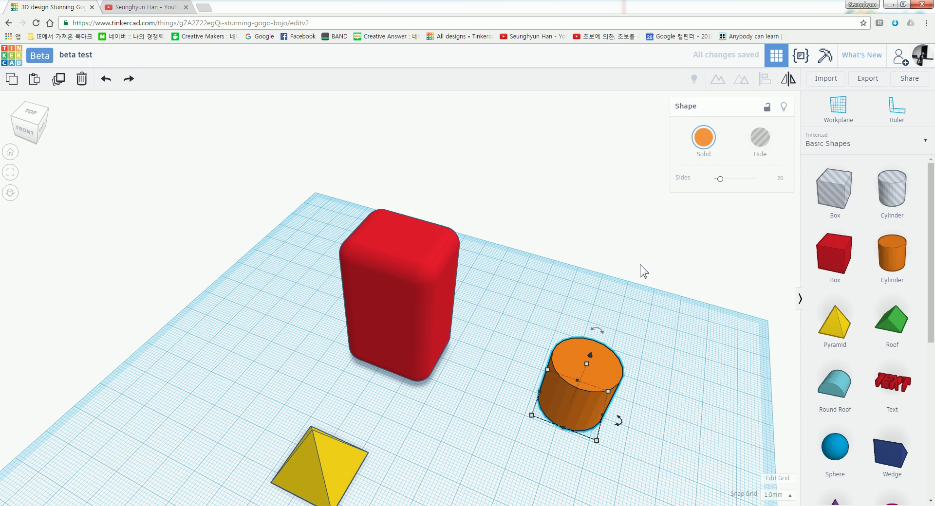
{"action": "left_click_drag", "start_coordinate": [720, 178], "coordinate": [731, 183]}
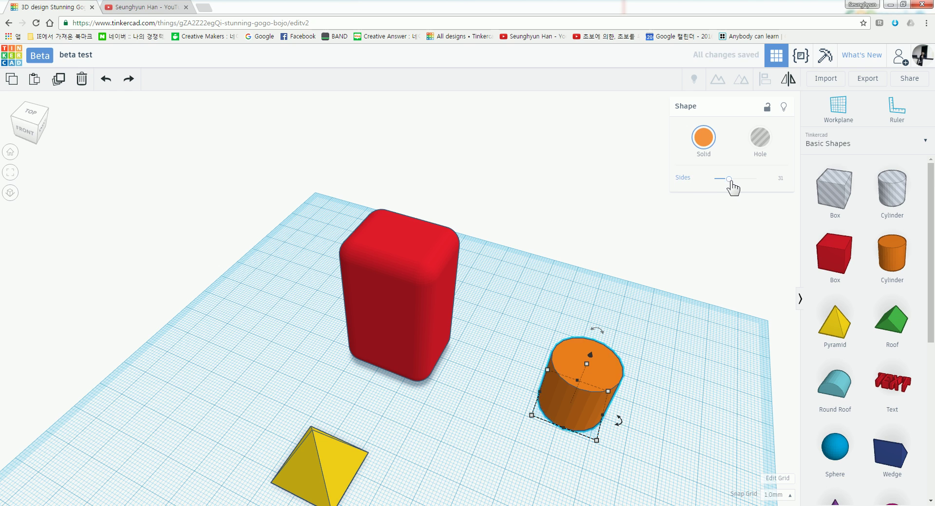
{"action": "middle_click_drag", "start_coordinate": [629, 385], "coordinate": [600, 280]}
{"action": "scroll", "coordinate": [601, 286], "scroll_direction": "up", "scroll_amount": 5}
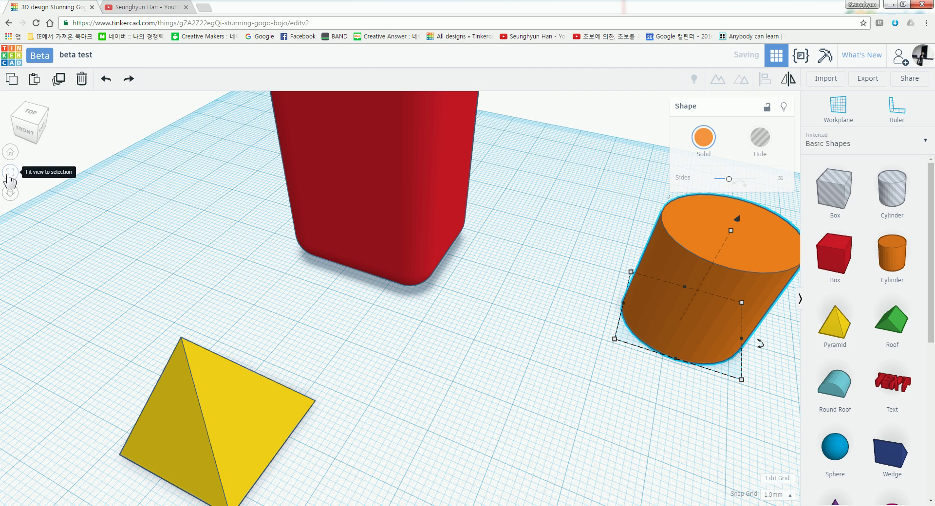
{"action": "left_click", "coordinate": [10, 175]}
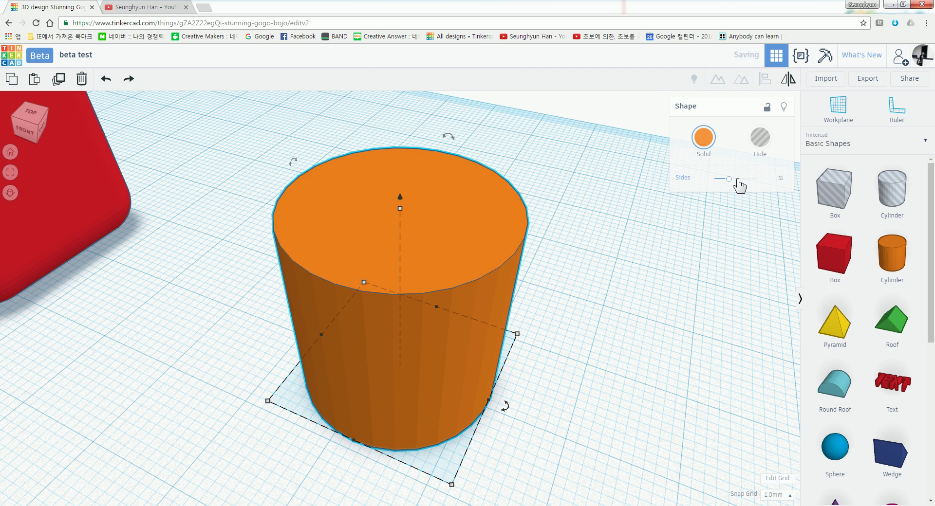
{"action": "left_click", "coordinate": [736, 179]}
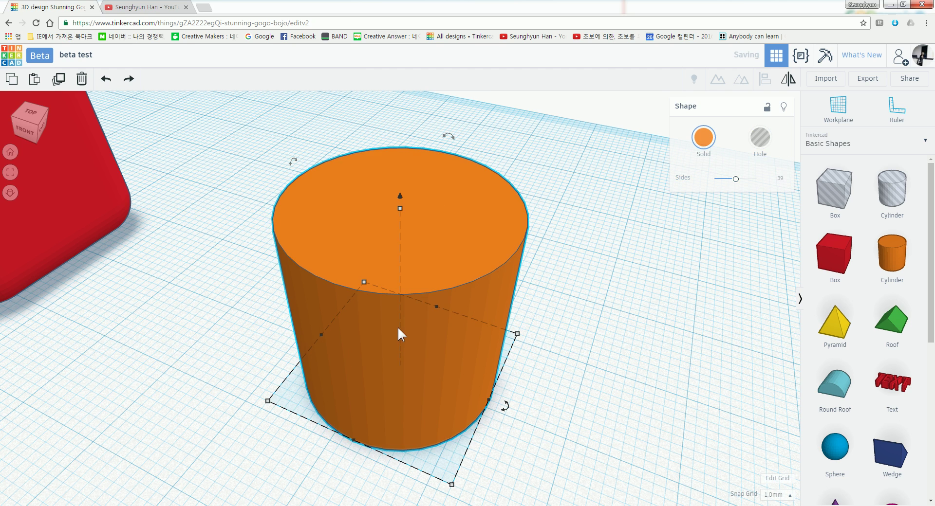
{"action": "scroll", "coordinate": [606, 298], "scroll_direction": "down", "scroll_amount": 2}
{"action": "scroll", "coordinate": [308, 343], "scroll_direction": "down", "scroll_amount": 5}
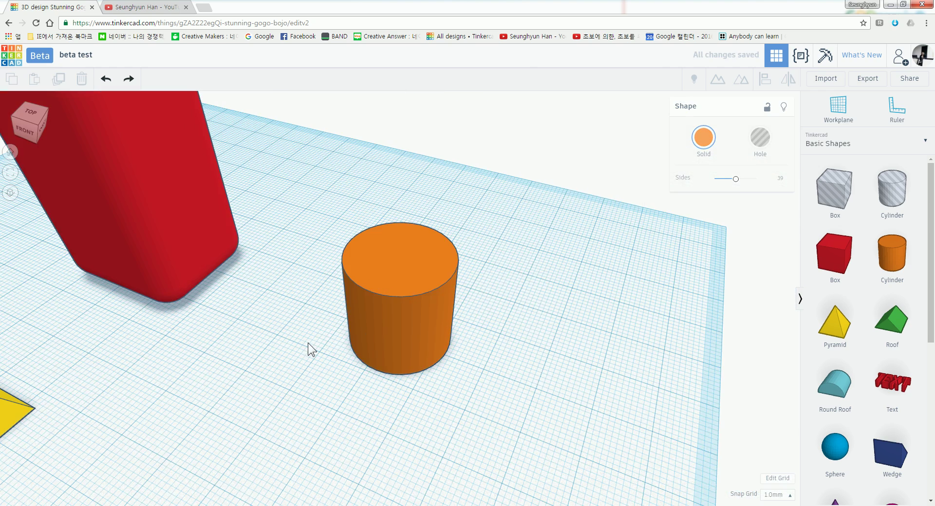